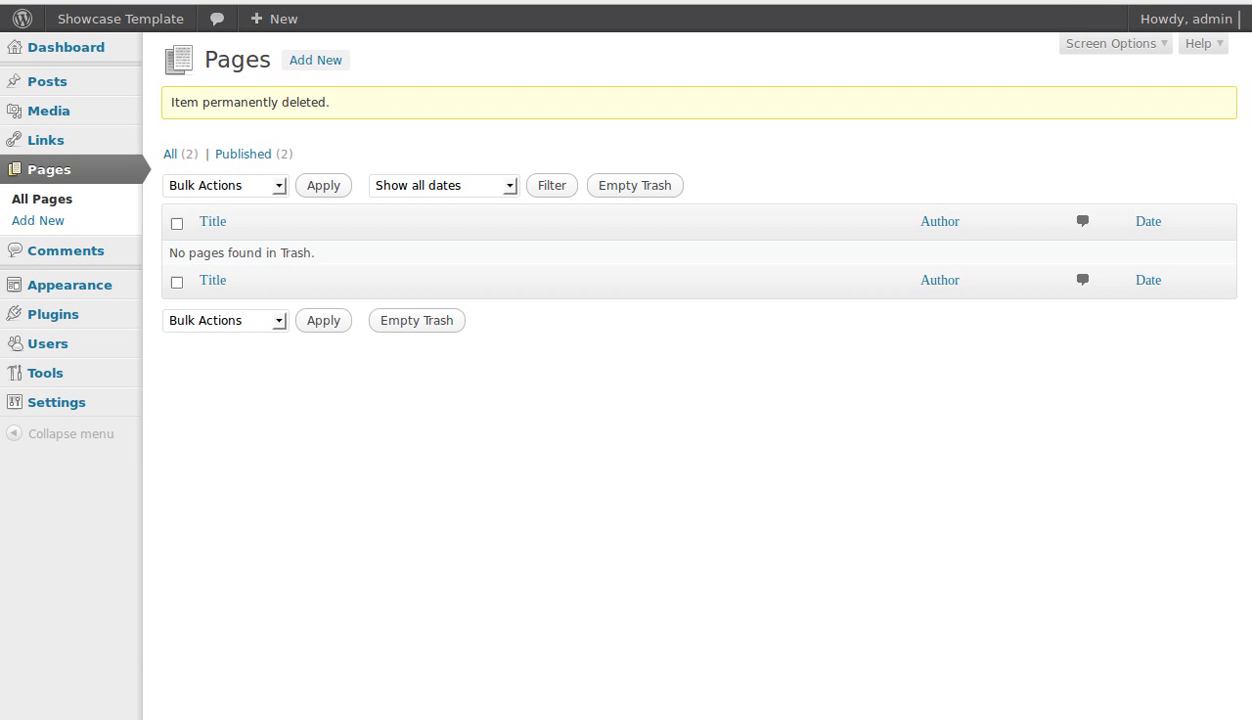
Create a new post and title it "White radio".
mouse_move(40, 81)
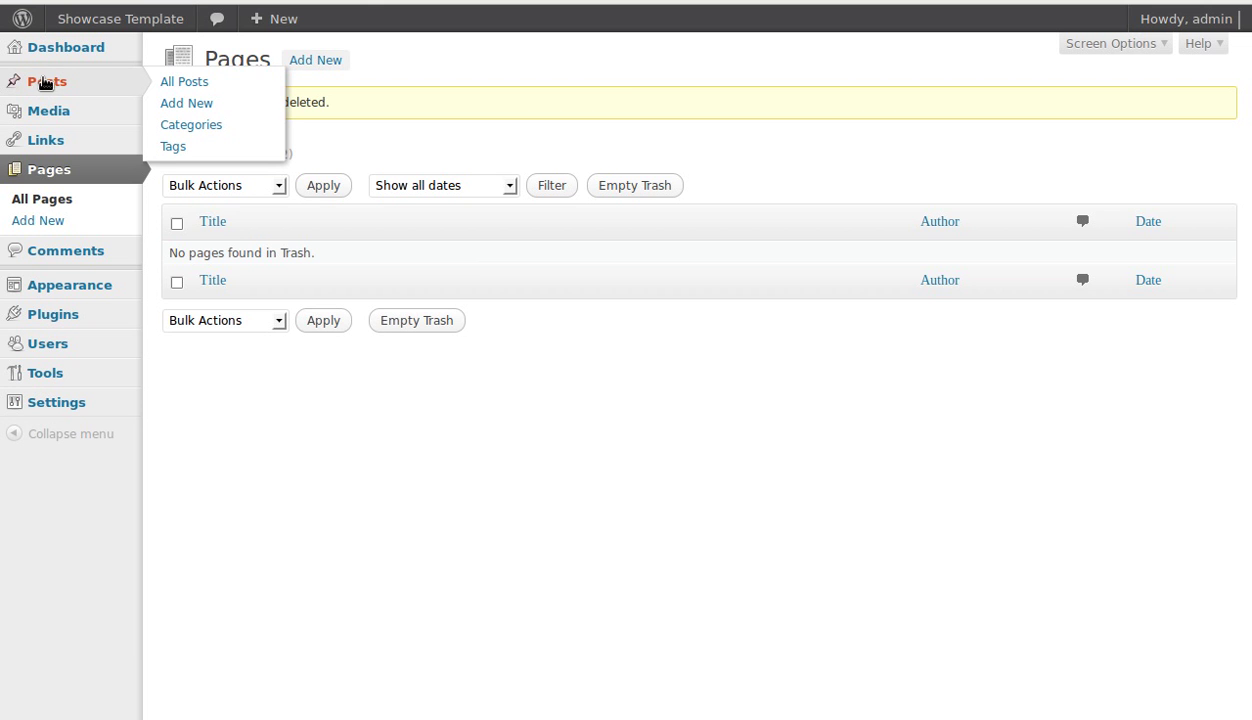
left_click(176, 88)
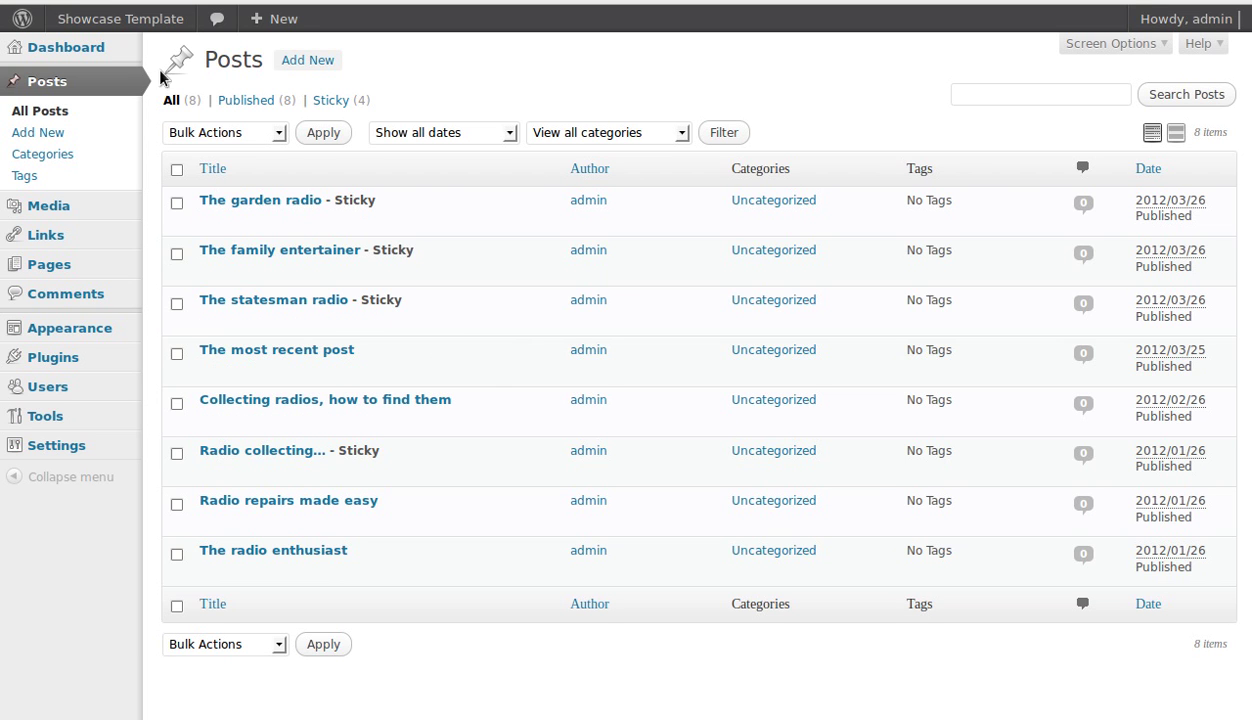
left_click(40, 133)
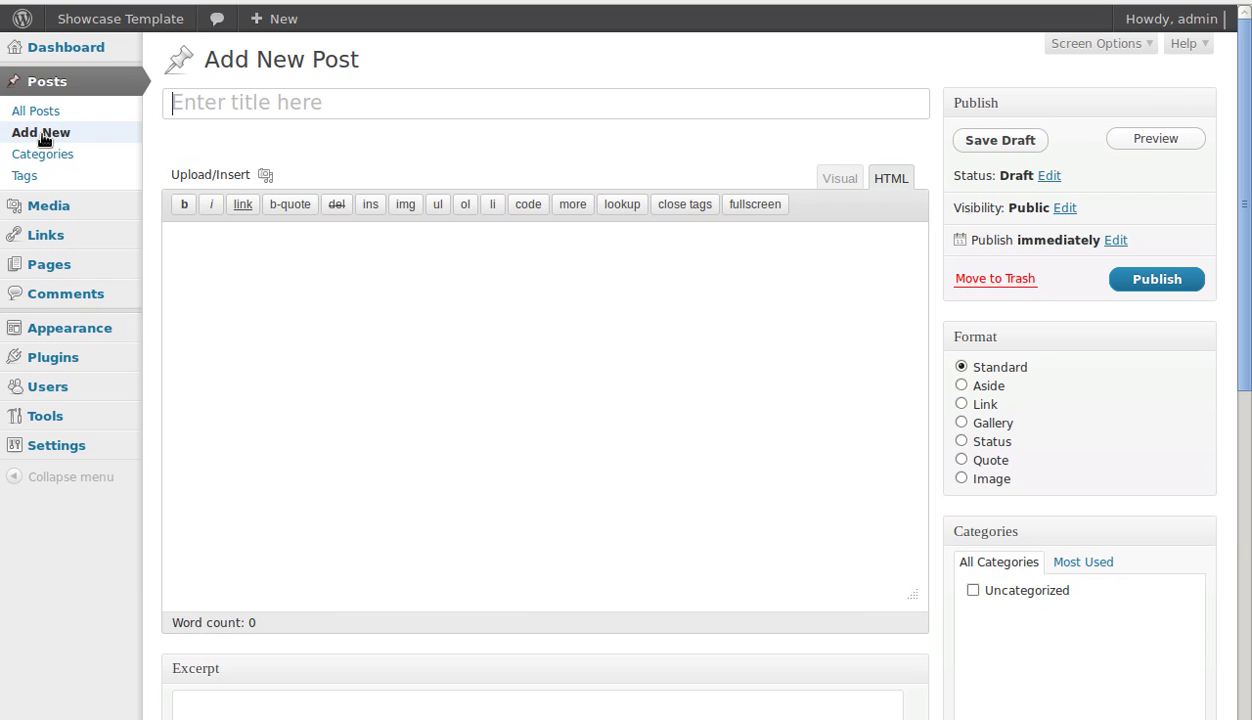
left_click(244, 106)
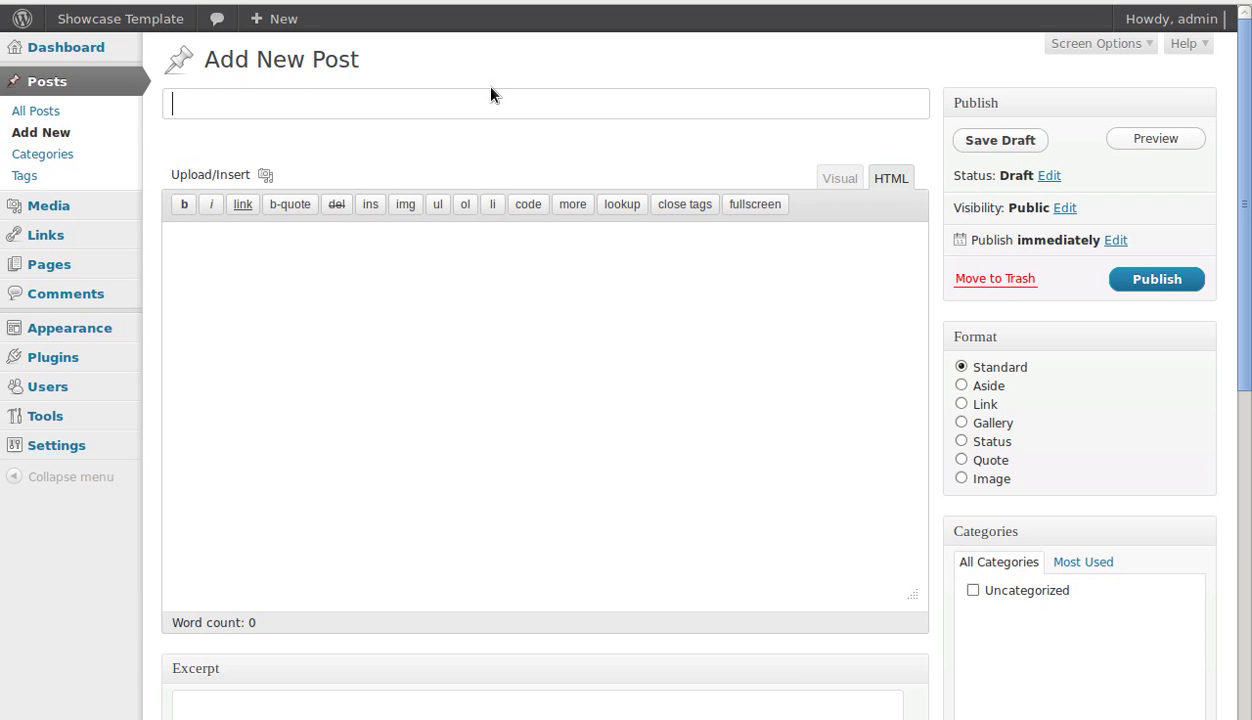
type("White radio")
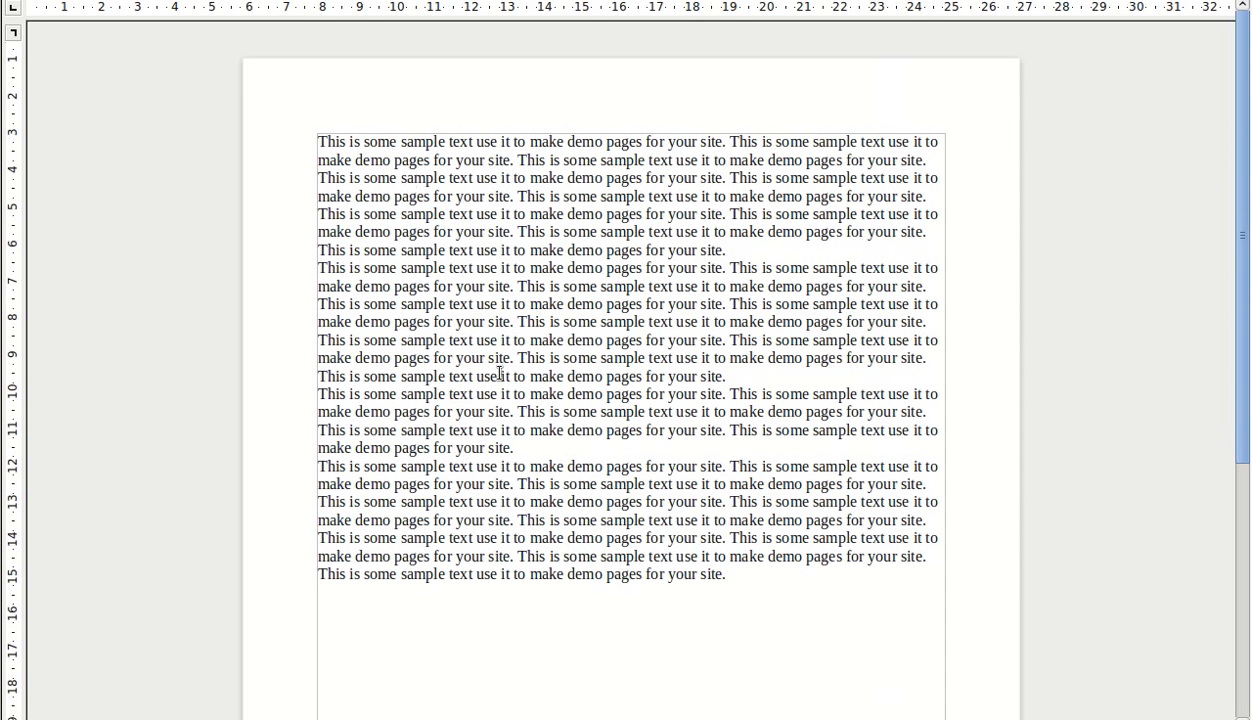
Copy all the sample text from the word processor document and return to the new post in the browser.
left_click_drag(727, 578, 324, 137)
right_click(461, 189)
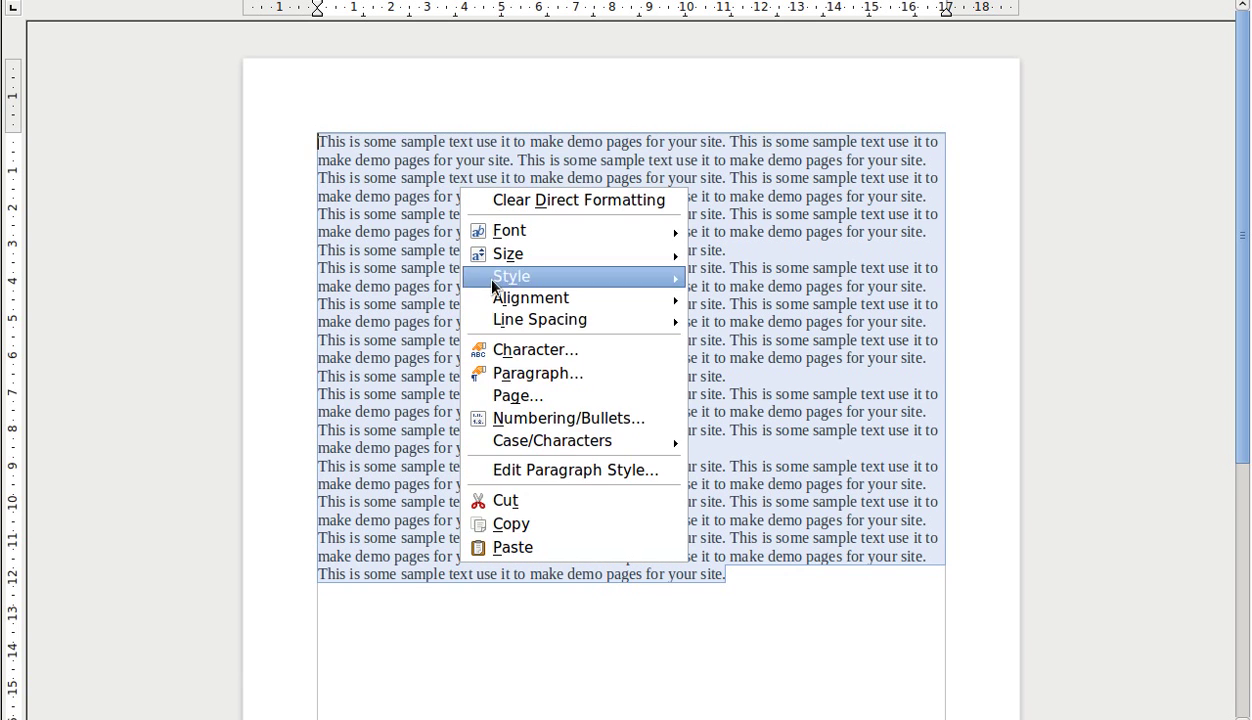
left_click(530, 524)
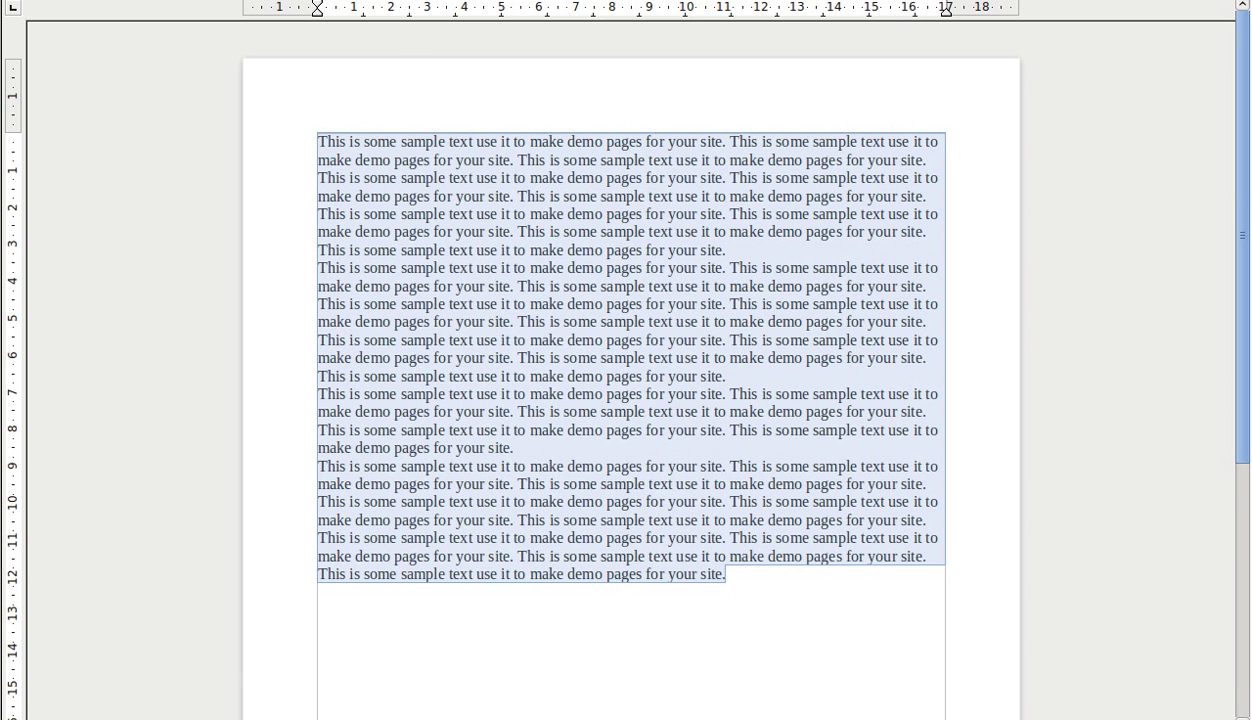
key("alt+Tab")
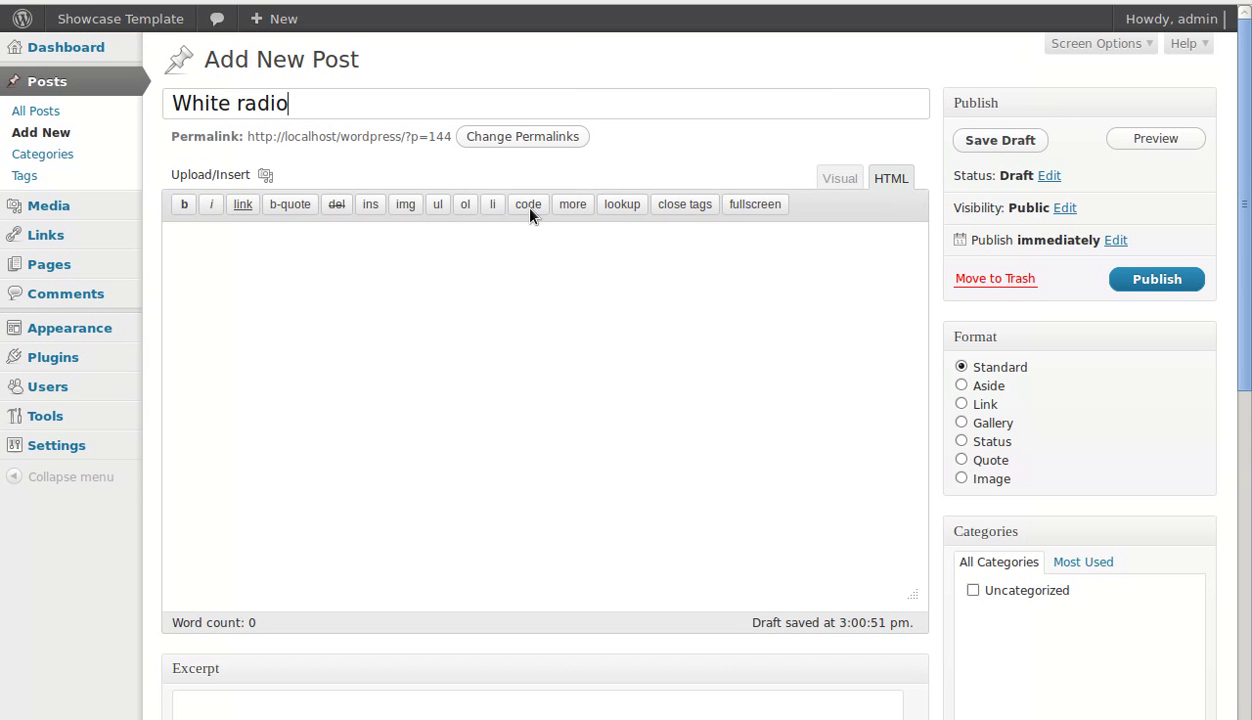
Insert the copied sample text into the post body with Paste from Word in the visual editor.
left_click(838, 177)
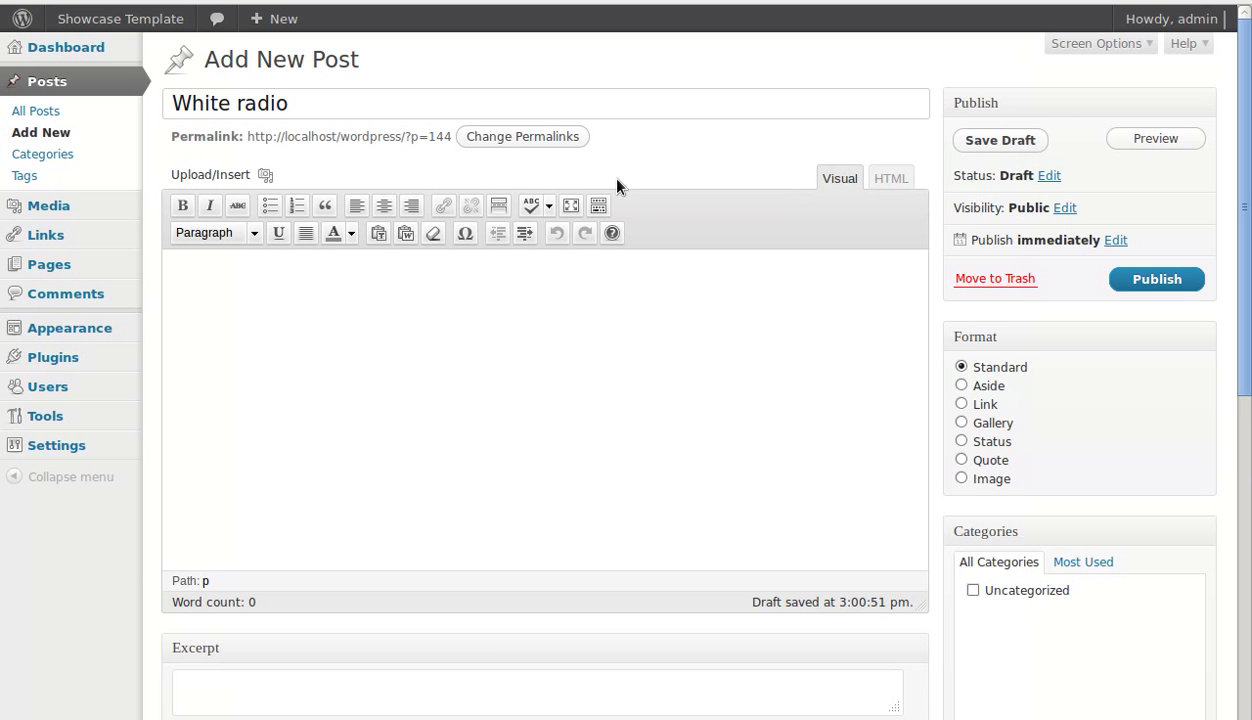
left_click(405, 234)
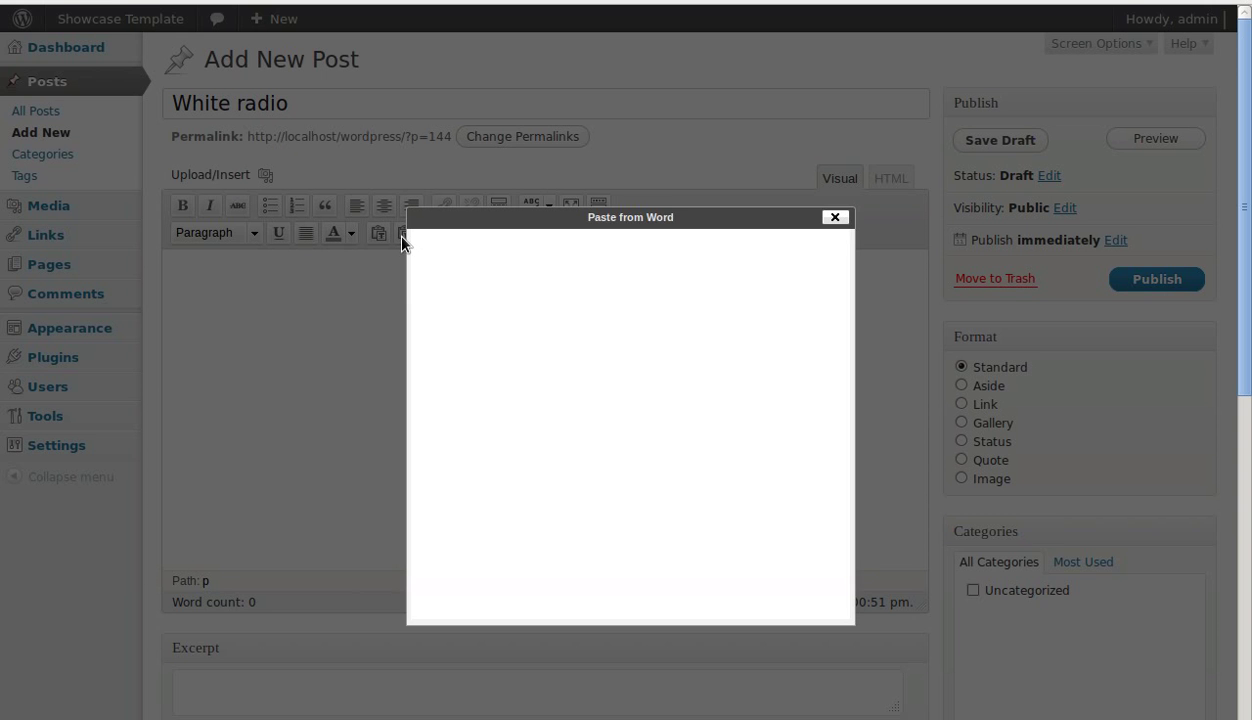
key("ctrl+v")
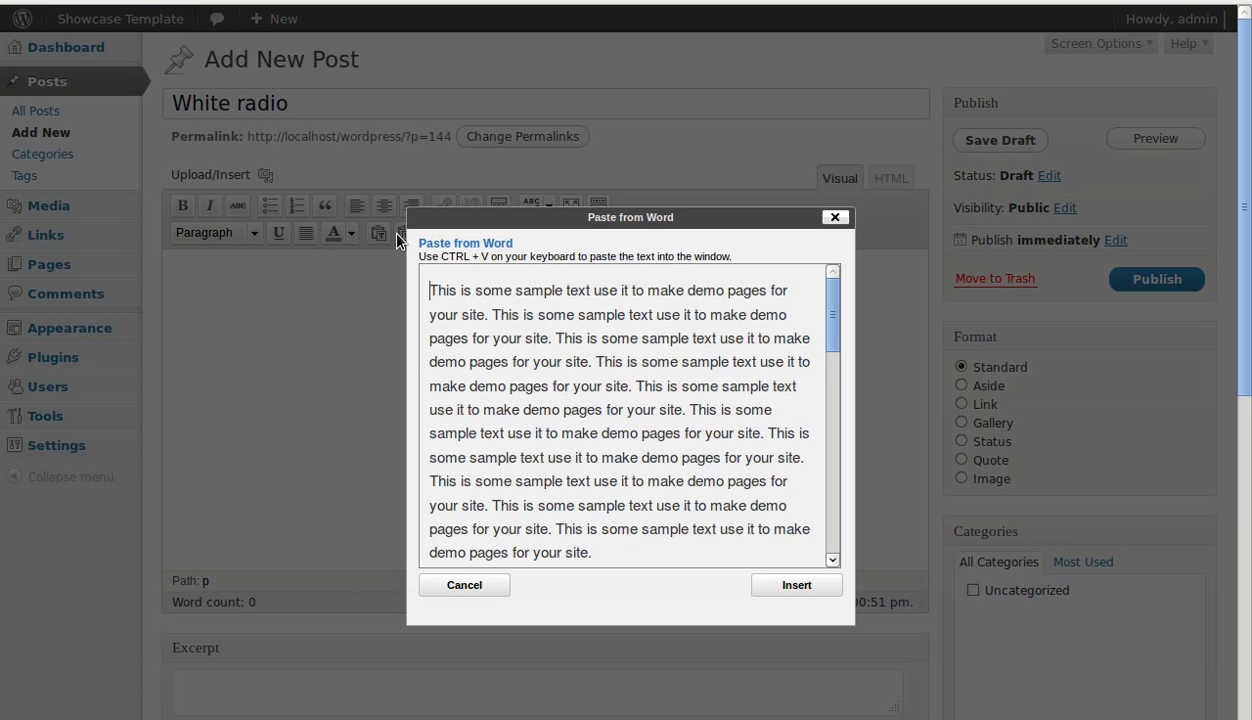
left_click(786, 587)
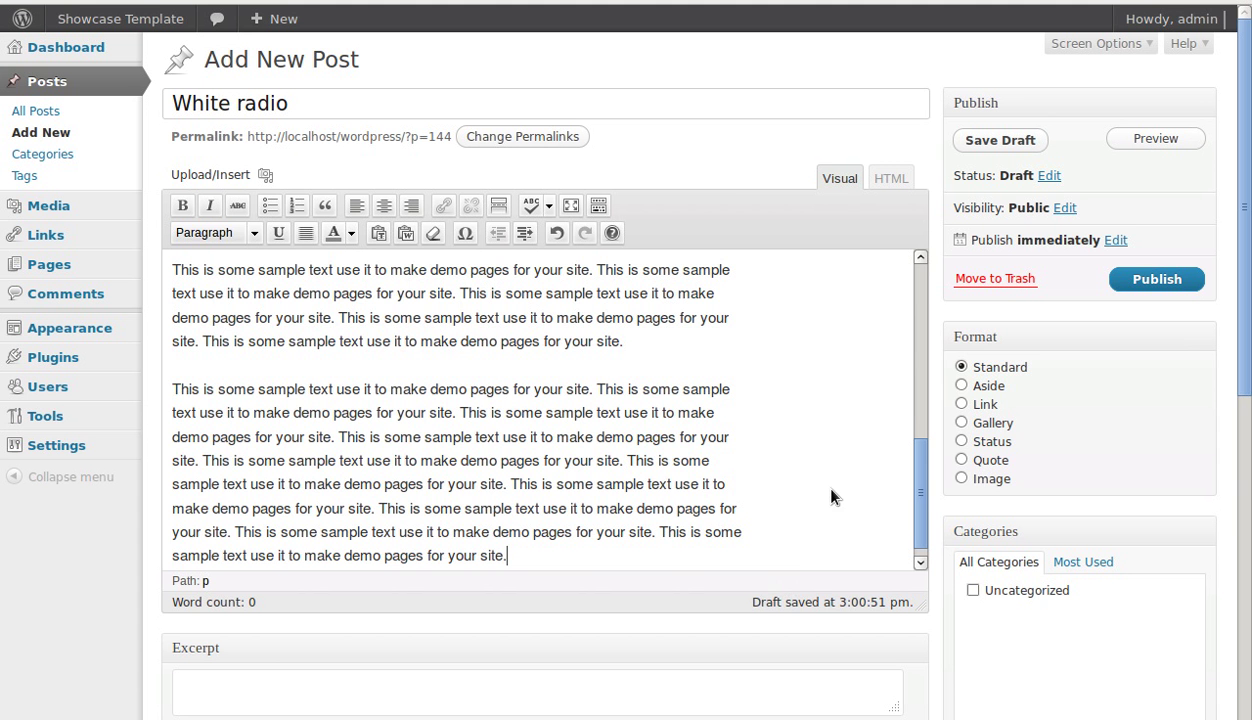
scroll(800, 430, "up", 6)
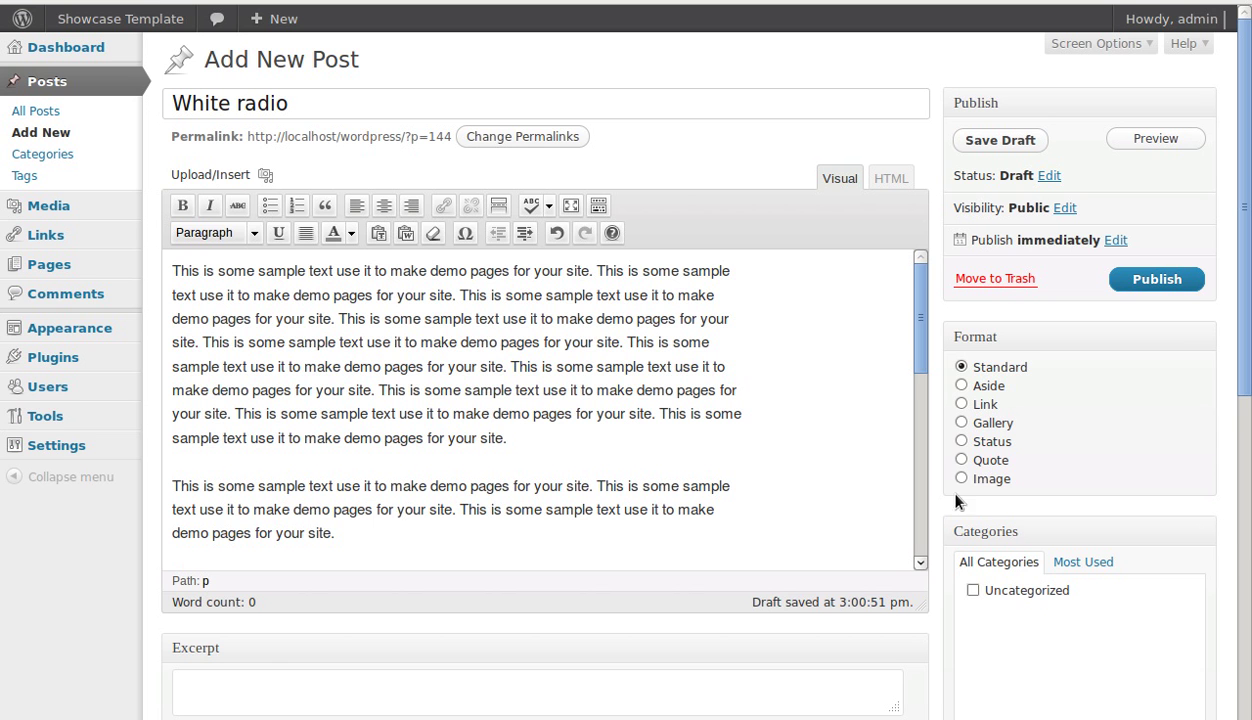
Upload r4.jpg from the radios folder on the Desktop through the post's featured image option.
scroll(1045, 560, "down", 4)
scroll(1070, 578, "down", 2)
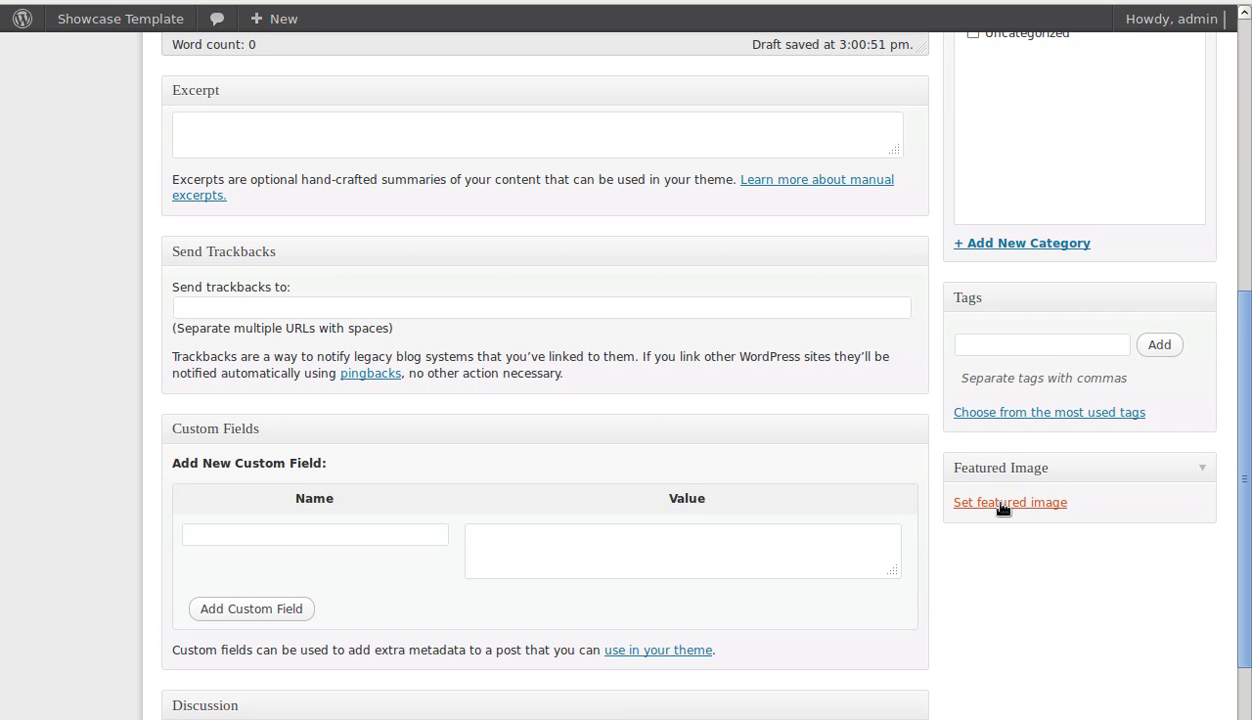
left_click(1002, 505)
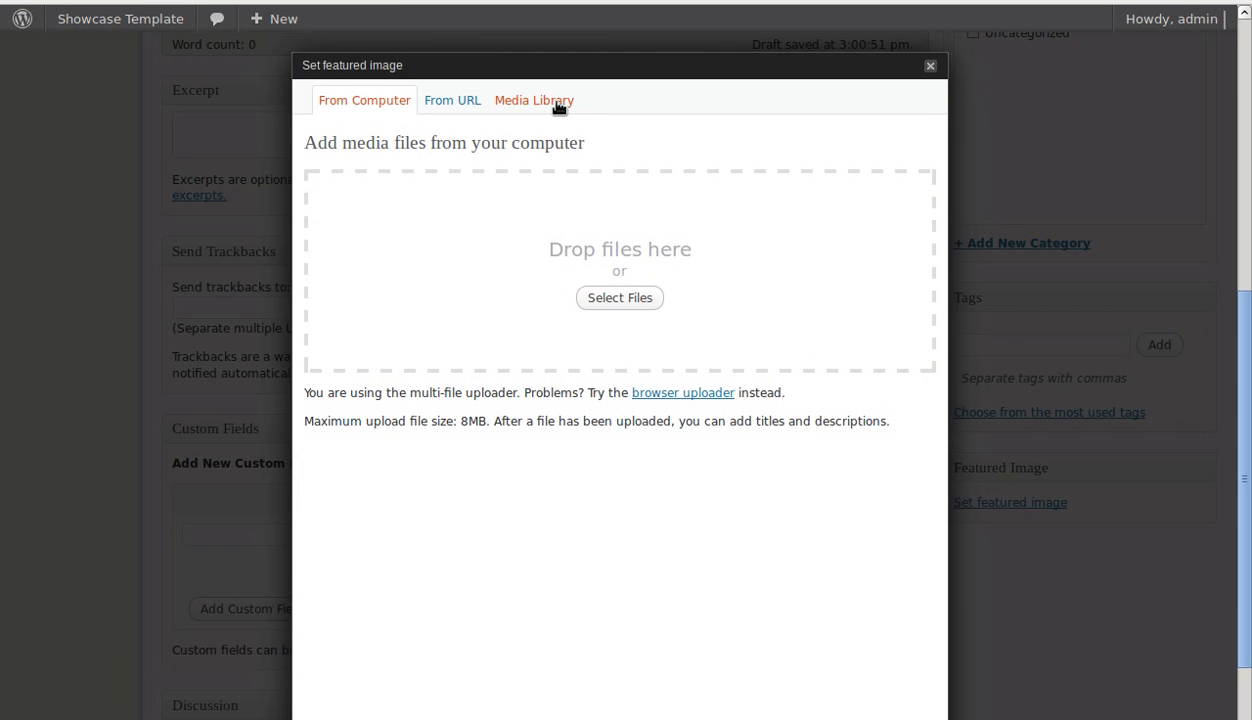
left_click(620, 298)
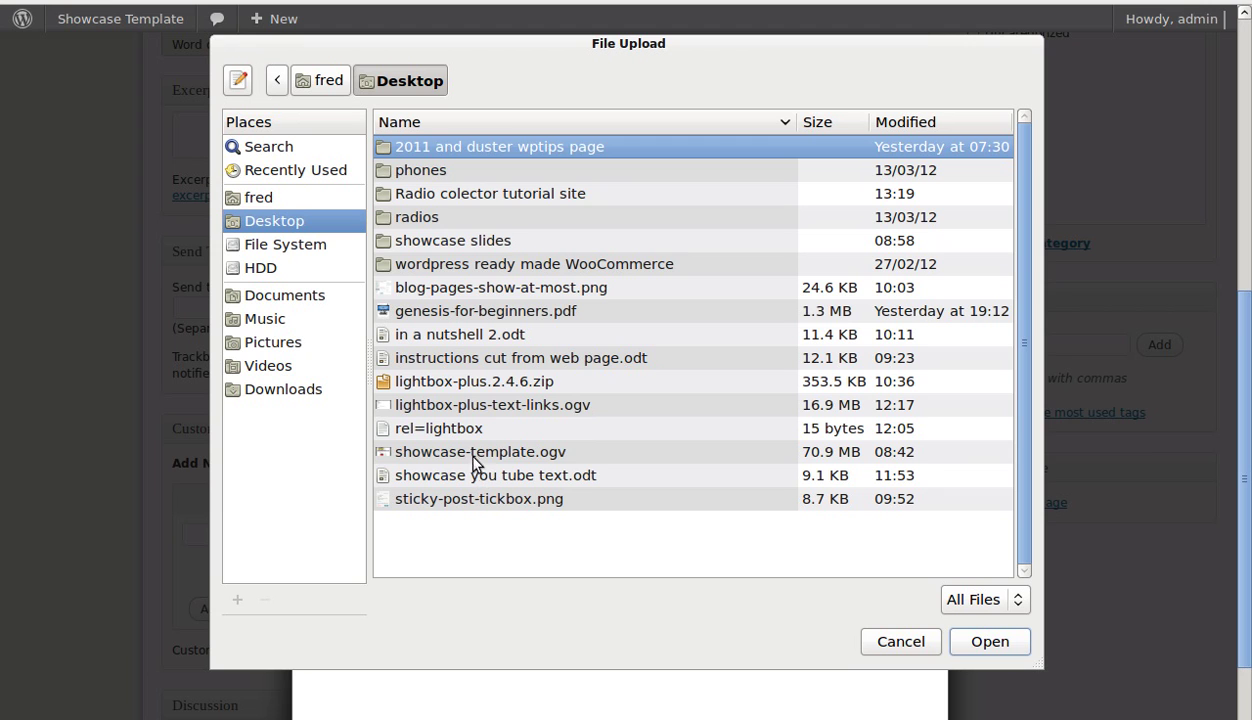
double_click(417, 219)
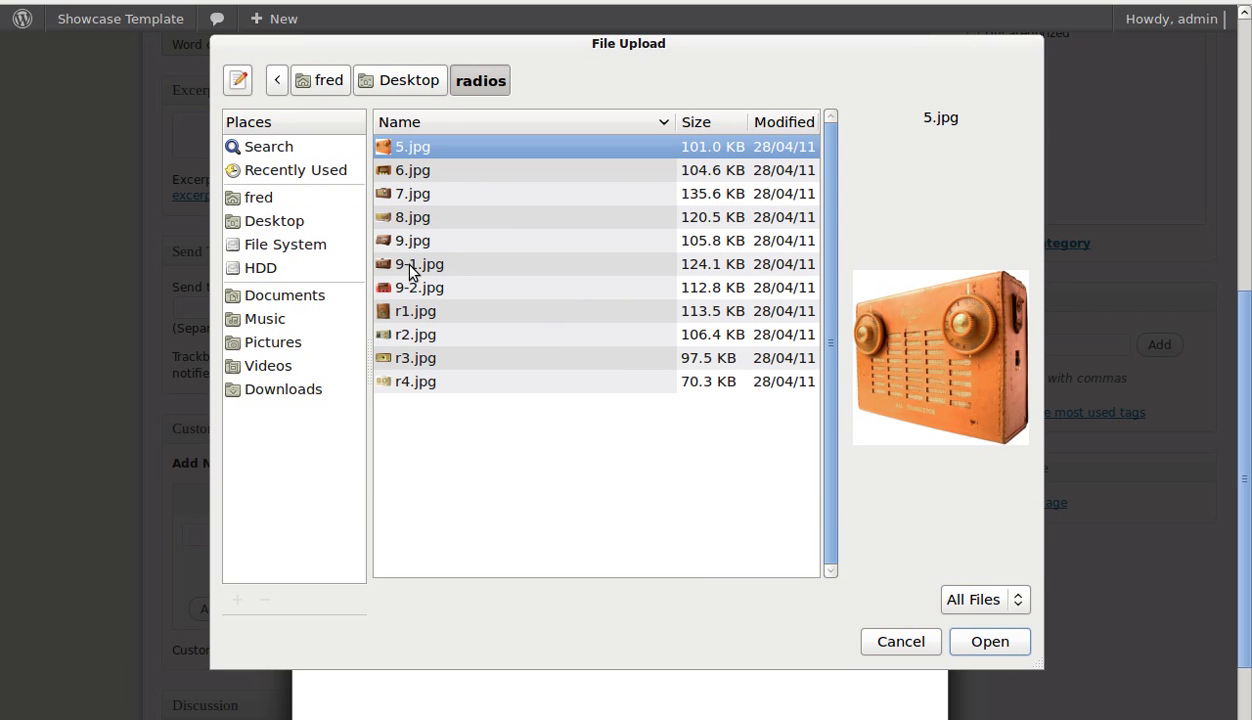
left_click(410, 382)
left_click(1005, 643)
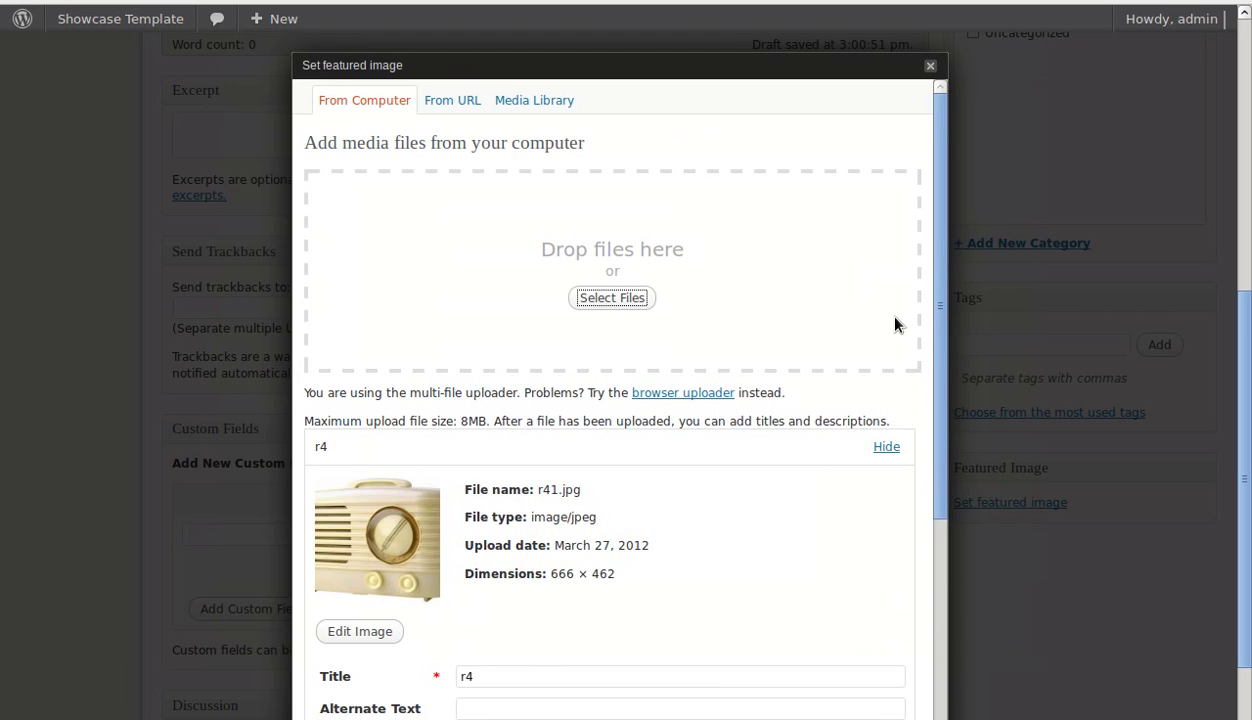
Use the uploaded r4 image as the post's featured image and close the image dialog.
scroll(875, 328, "down", 5)
scroll(865, 332, "down", 2)
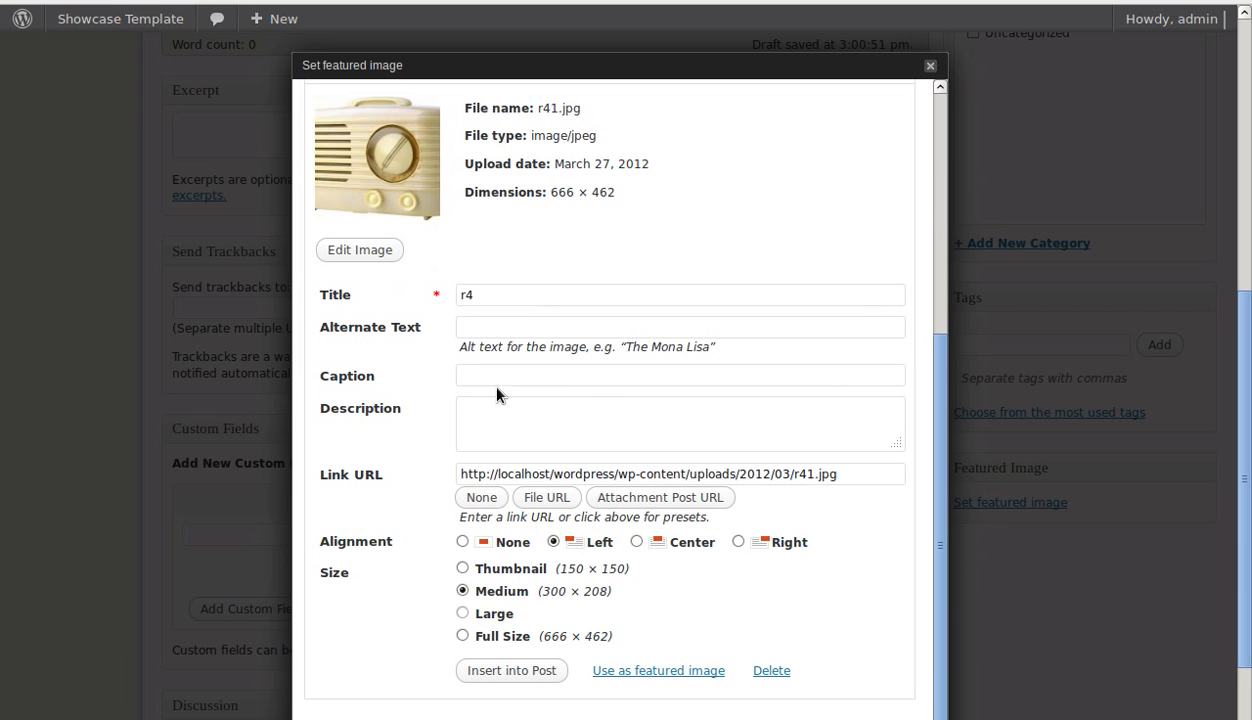
left_click(660, 671)
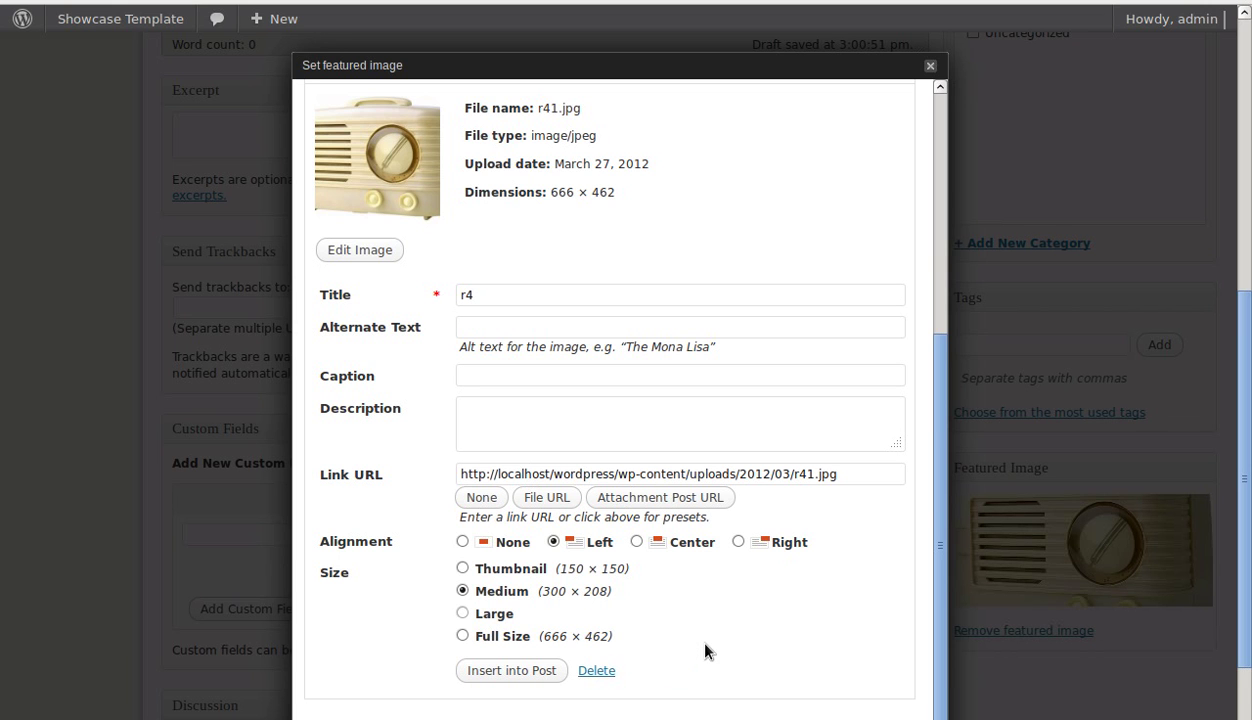
left_click(930, 66)
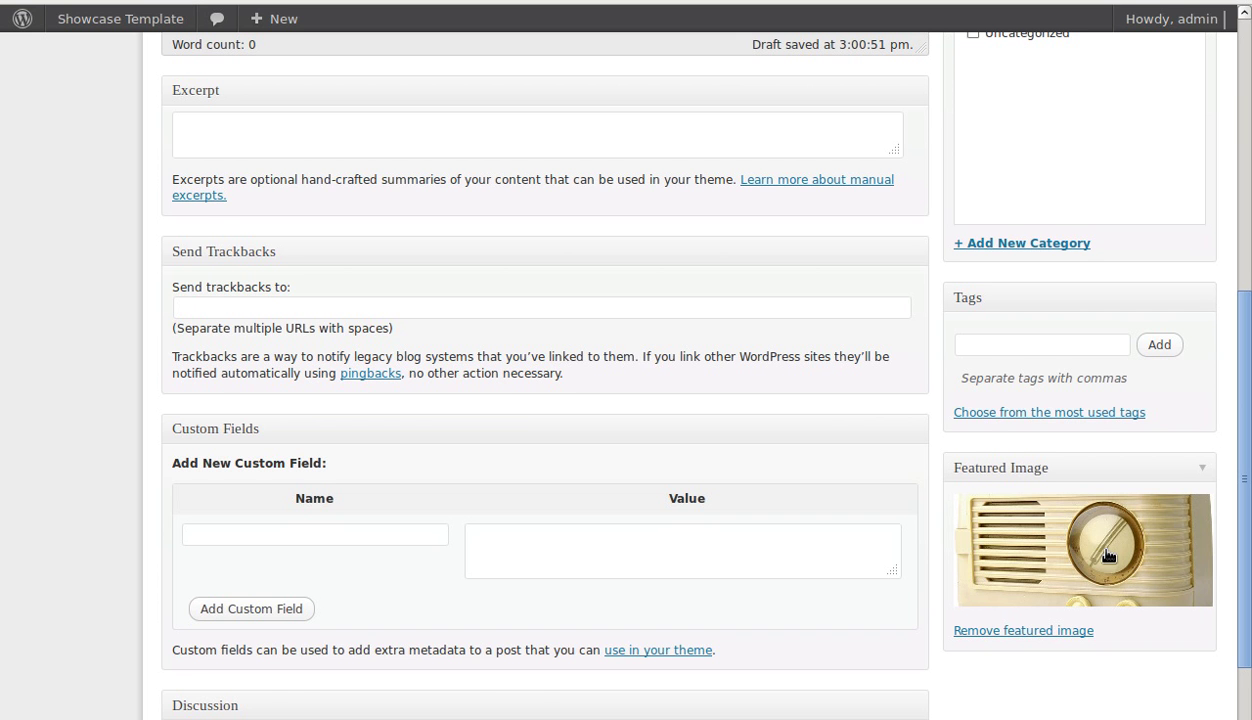
scroll(1108, 556, "up", 6)
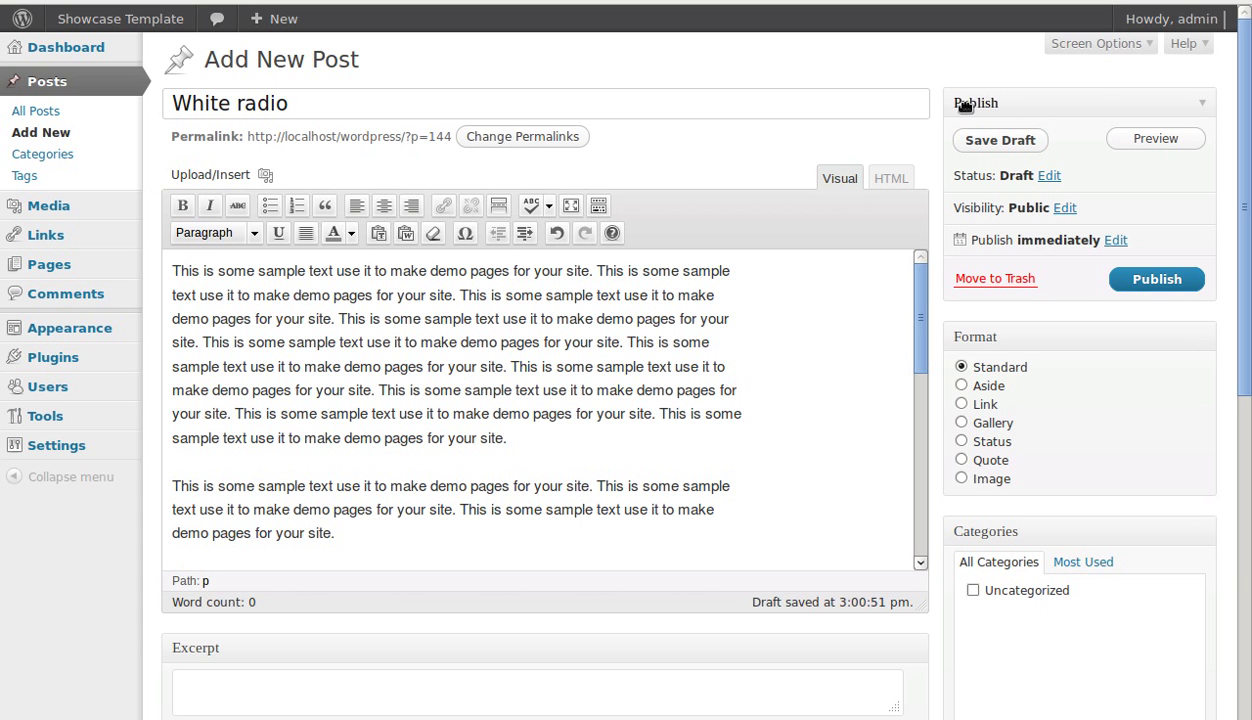
left_click(1098, 45)
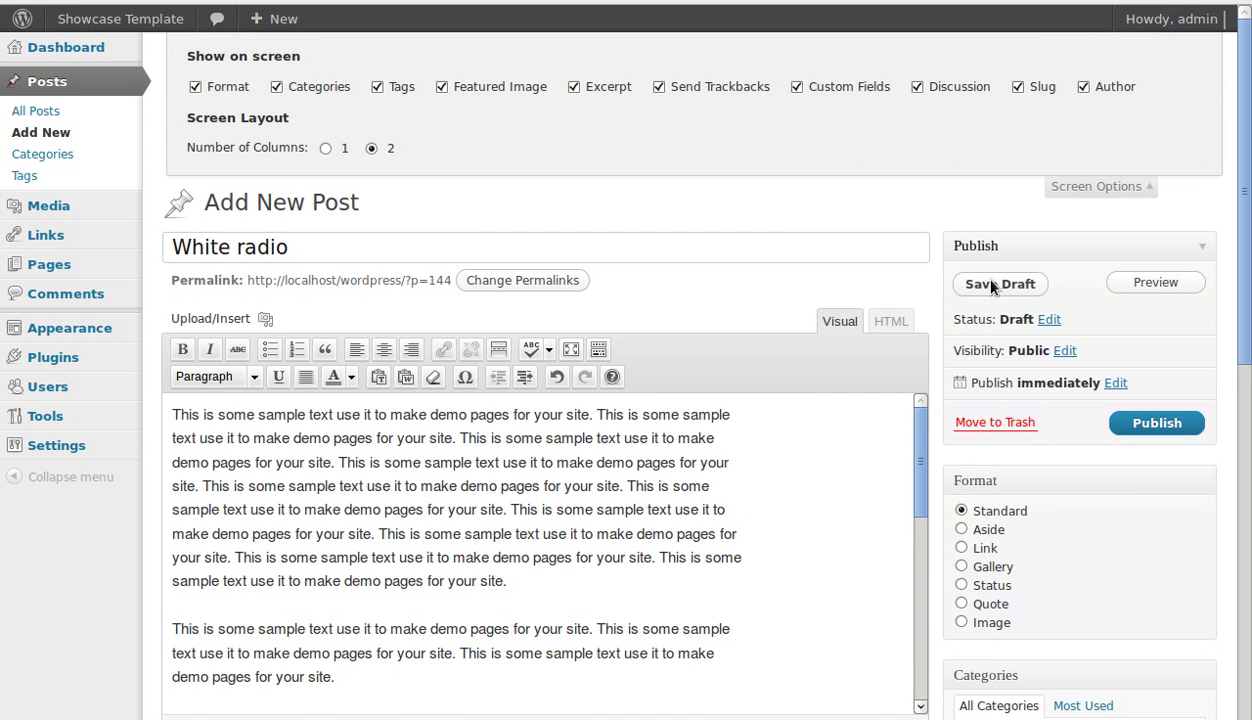
left_click(1065, 190)
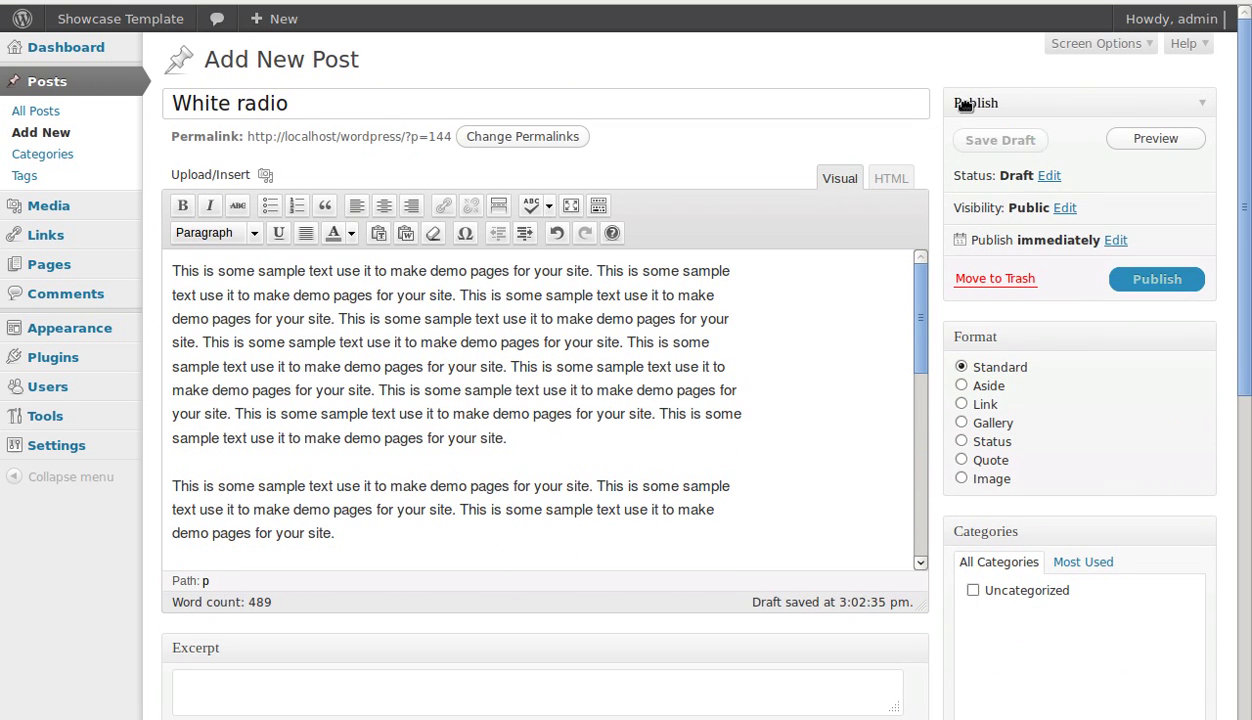
left_click(1178, 106)
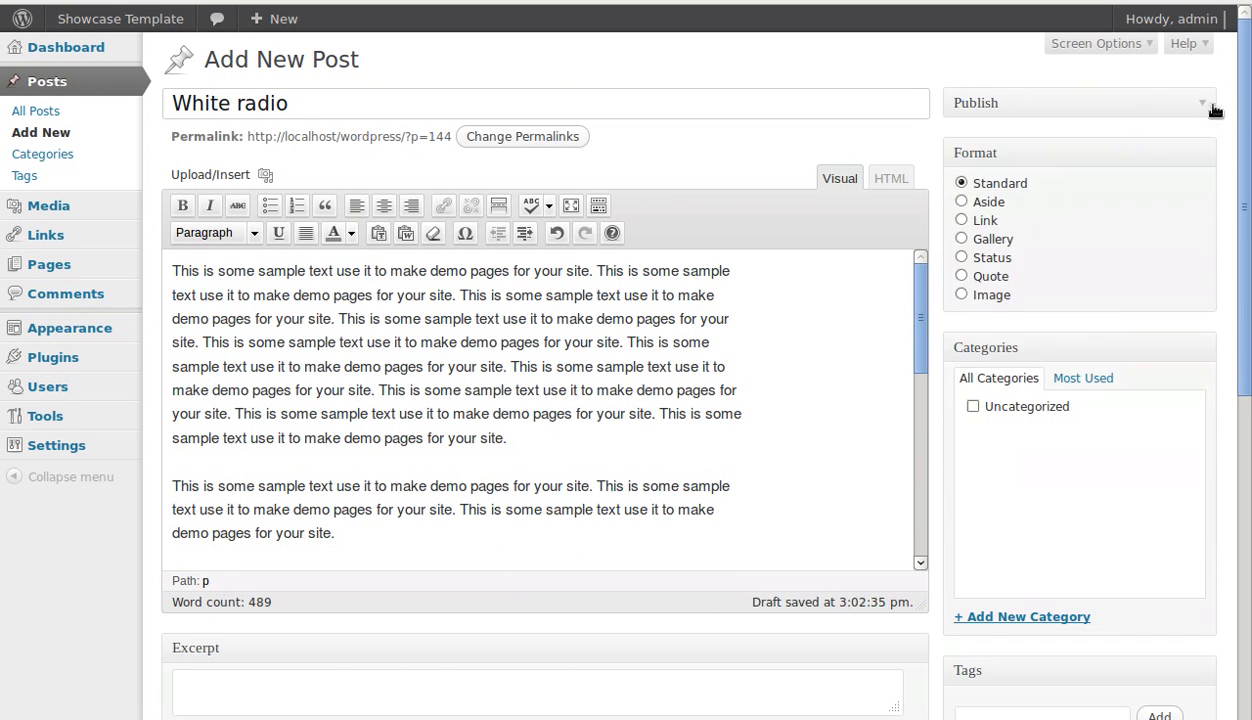
left_click(1205, 104)
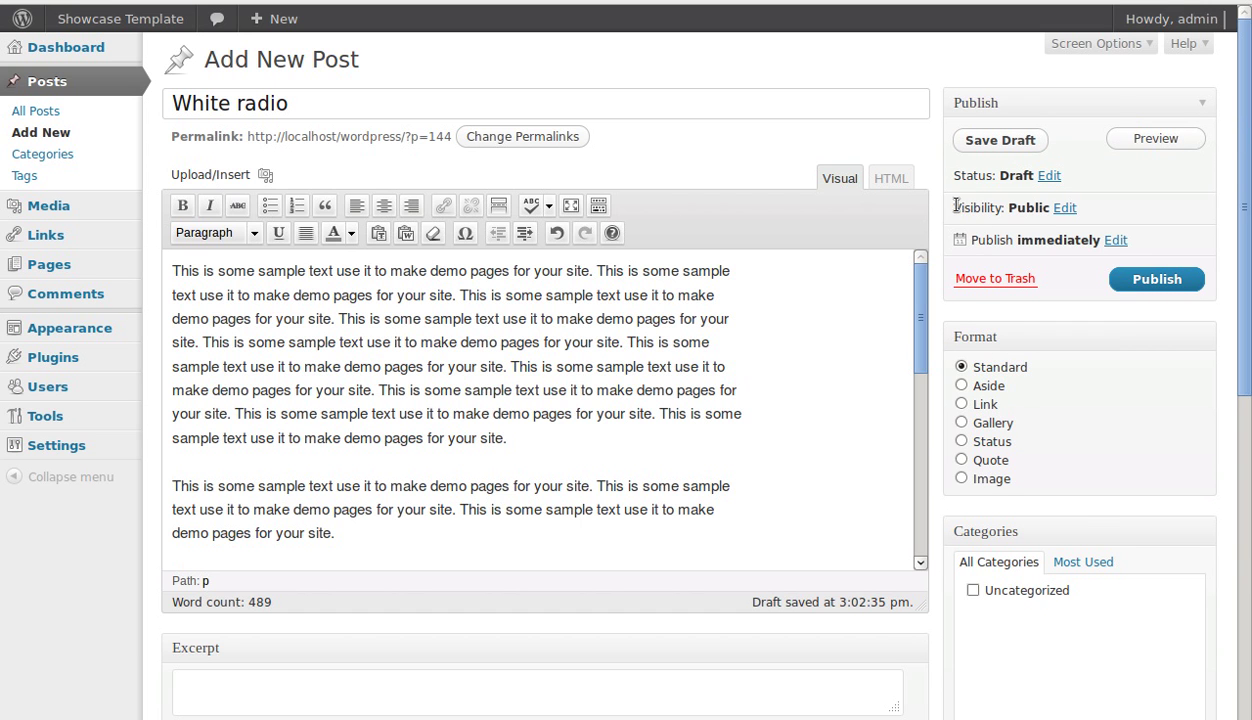
Set the post's visibility to stick to the front page and publish the post.
left_click_drag(955, 210, 1000, 207)
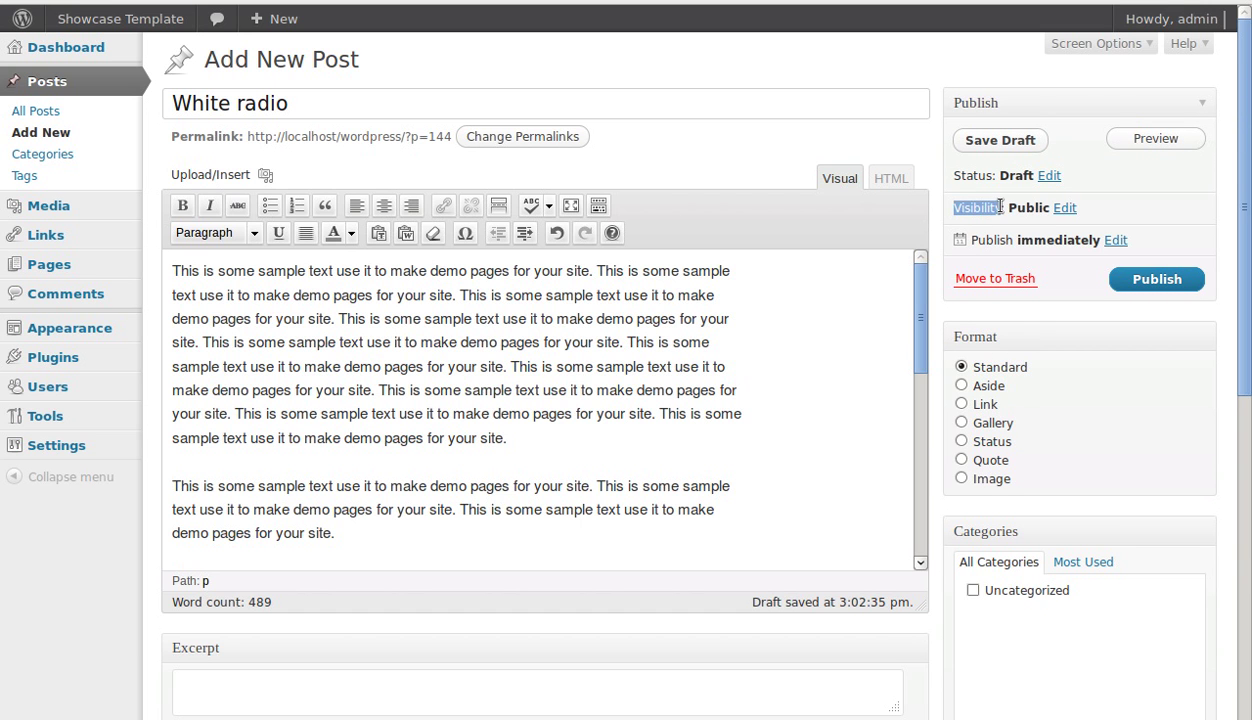
left_click(1064, 208)
left_click(980, 246)
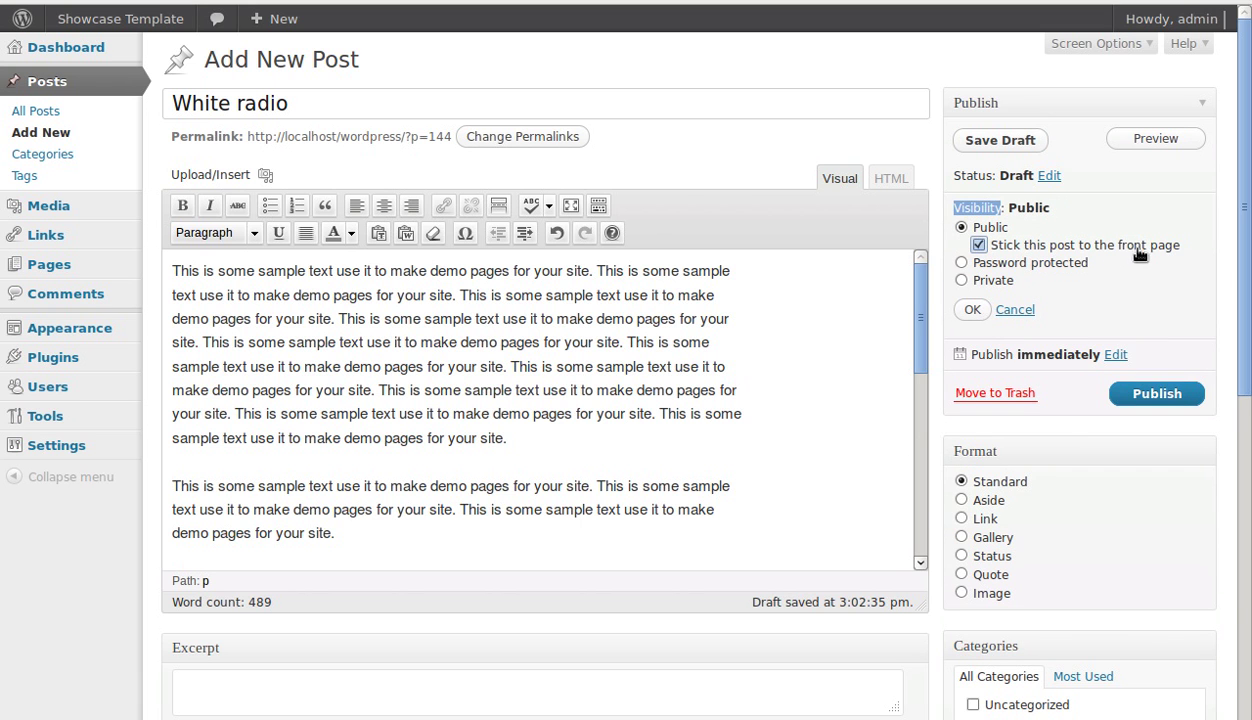
left_click(1168, 398)
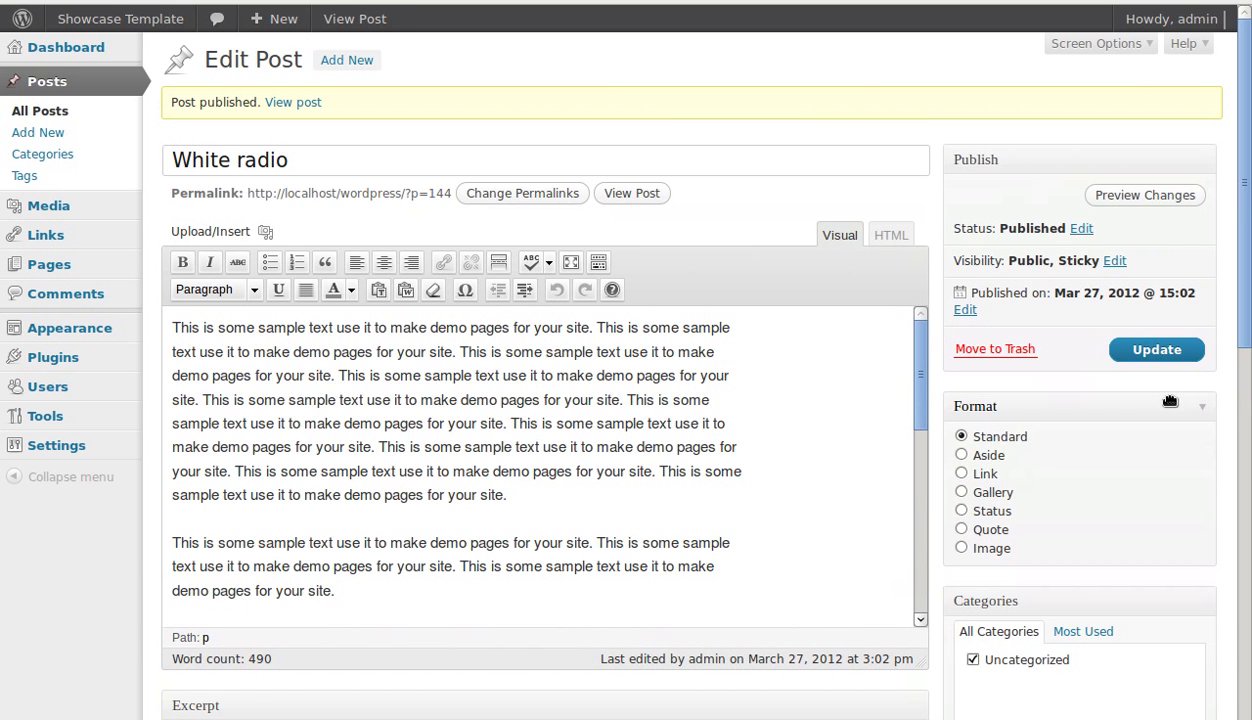
View the published White radio post and look through the whole page.
left_click(632, 194)
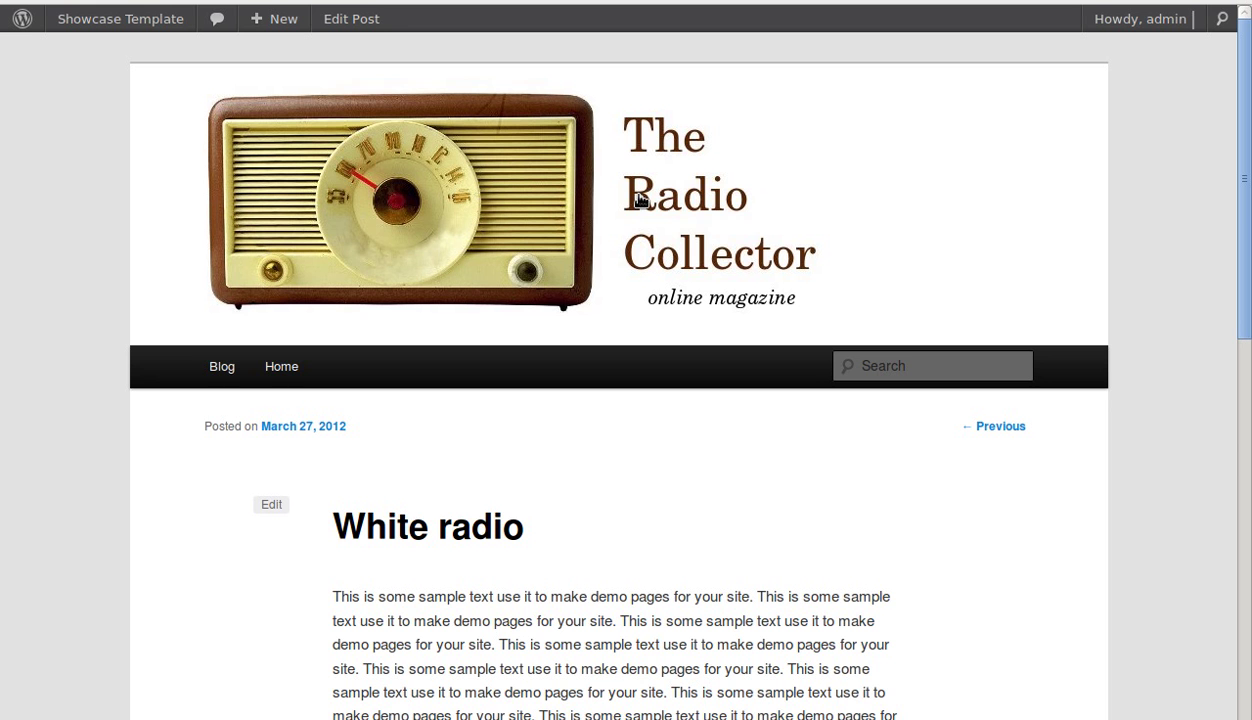
scroll(588, 560, "down", 5)
scroll(589, 556, "down", 6)
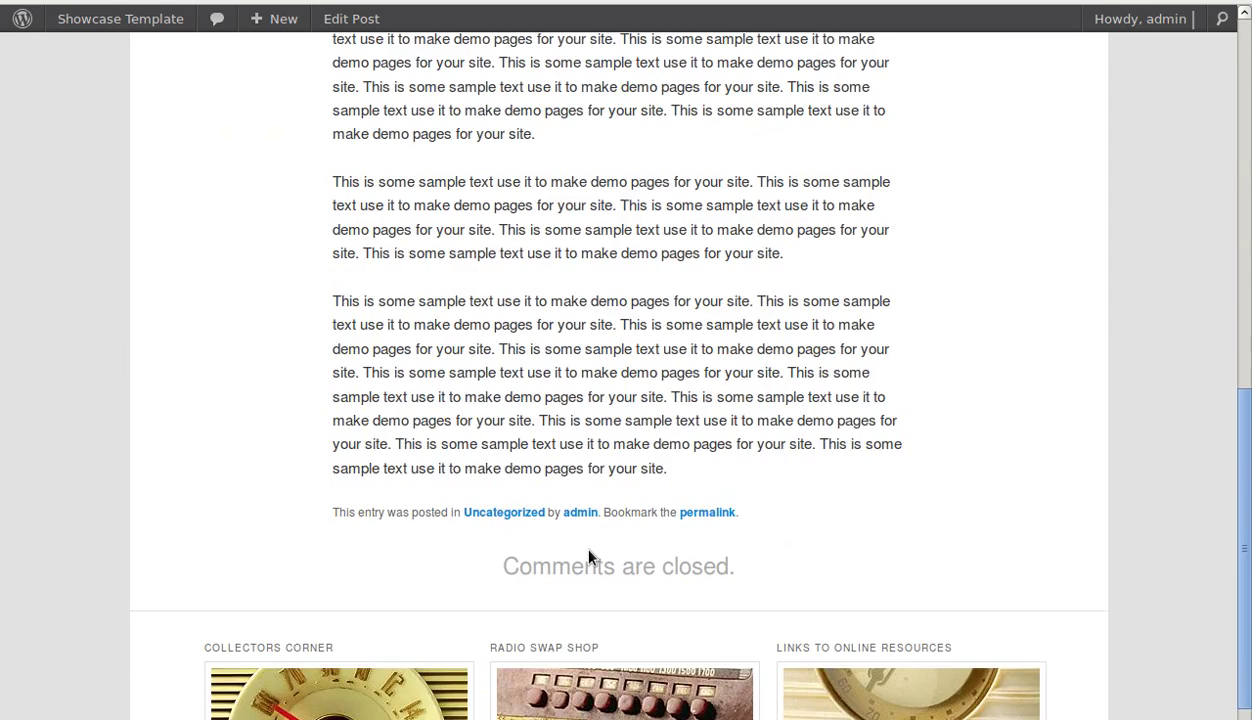
scroll(590, 553, "up", 5)
scroll(590, 550, "up", 5)
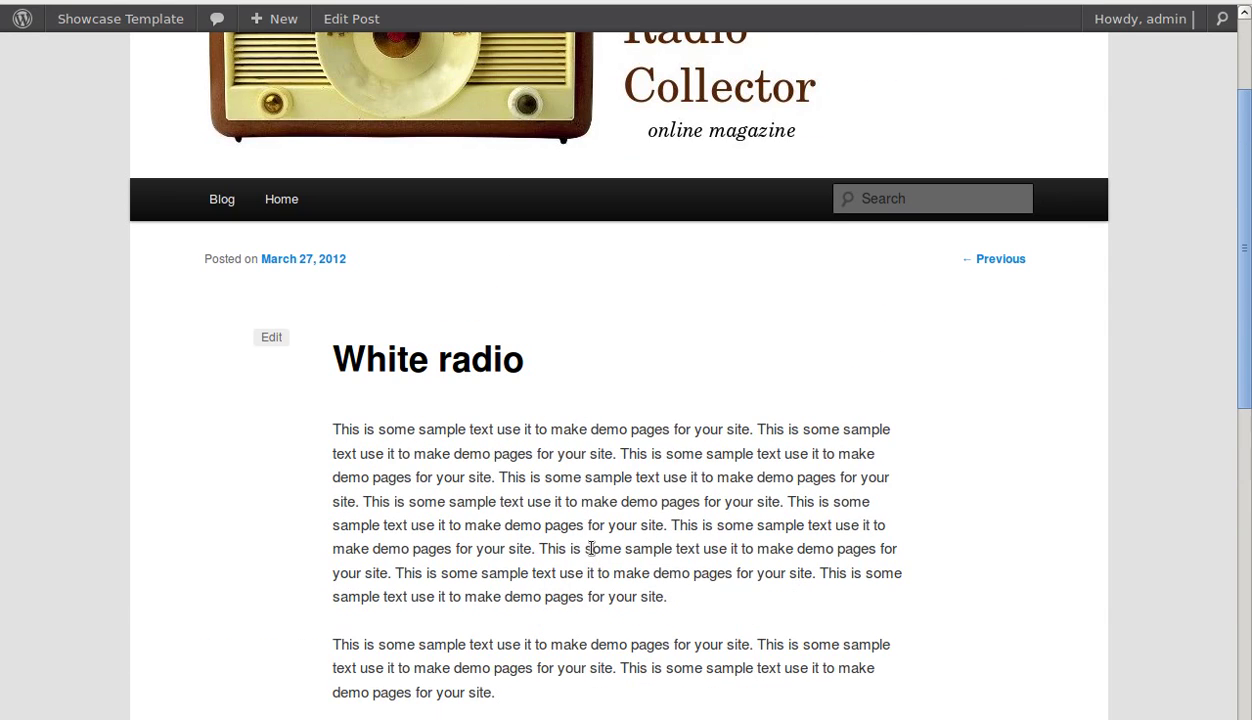
scroll(619, 479, "up", 3)
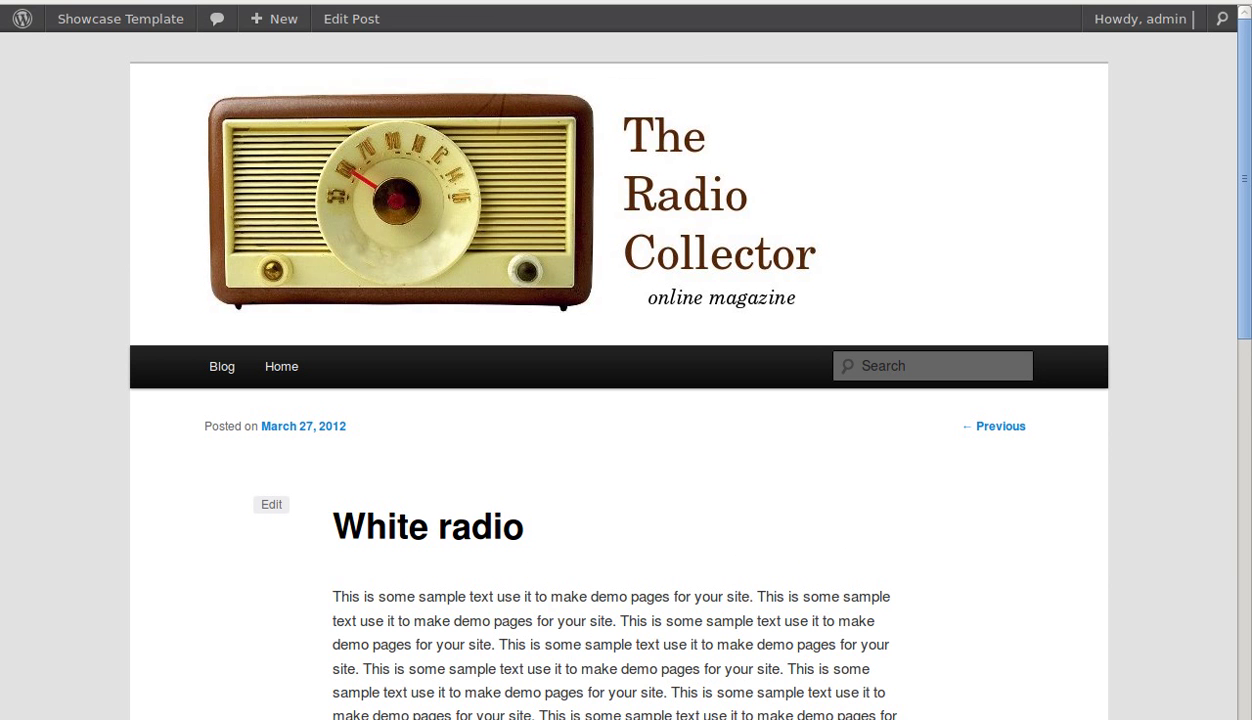
Return to the post editor, visit the site's front page and look through its featured posts.
key("alt+Left")
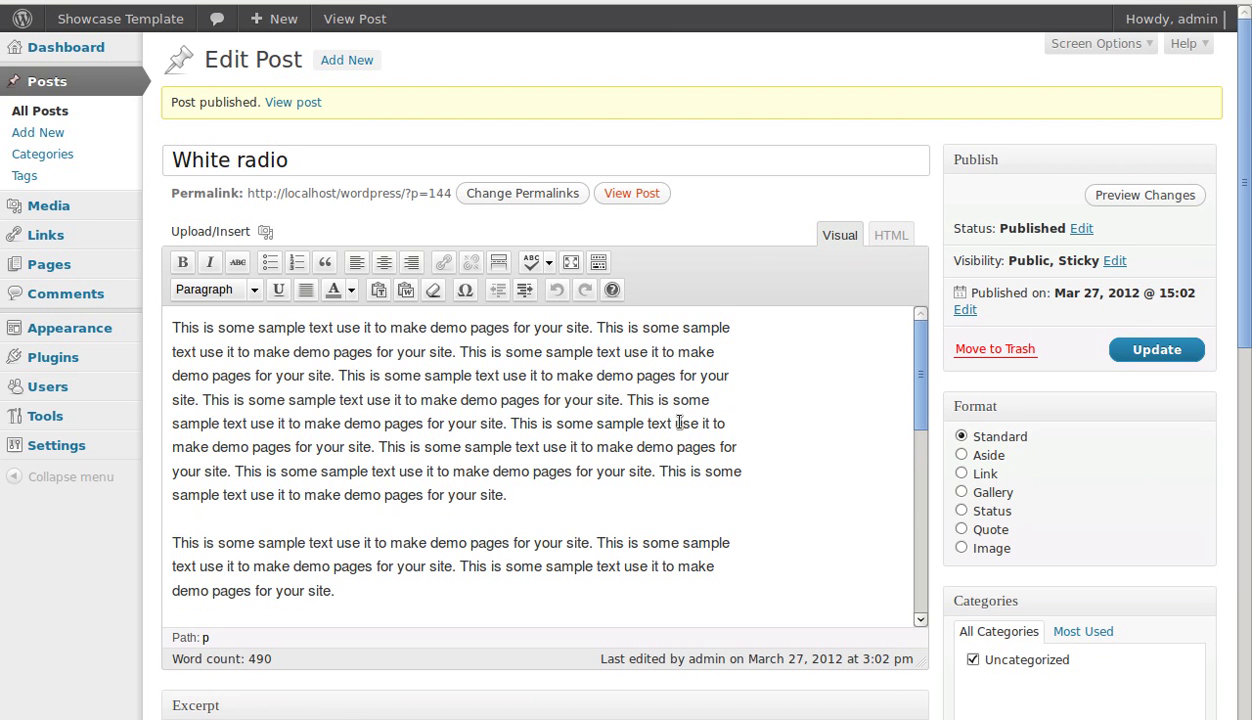
mouse_move(93, 20)
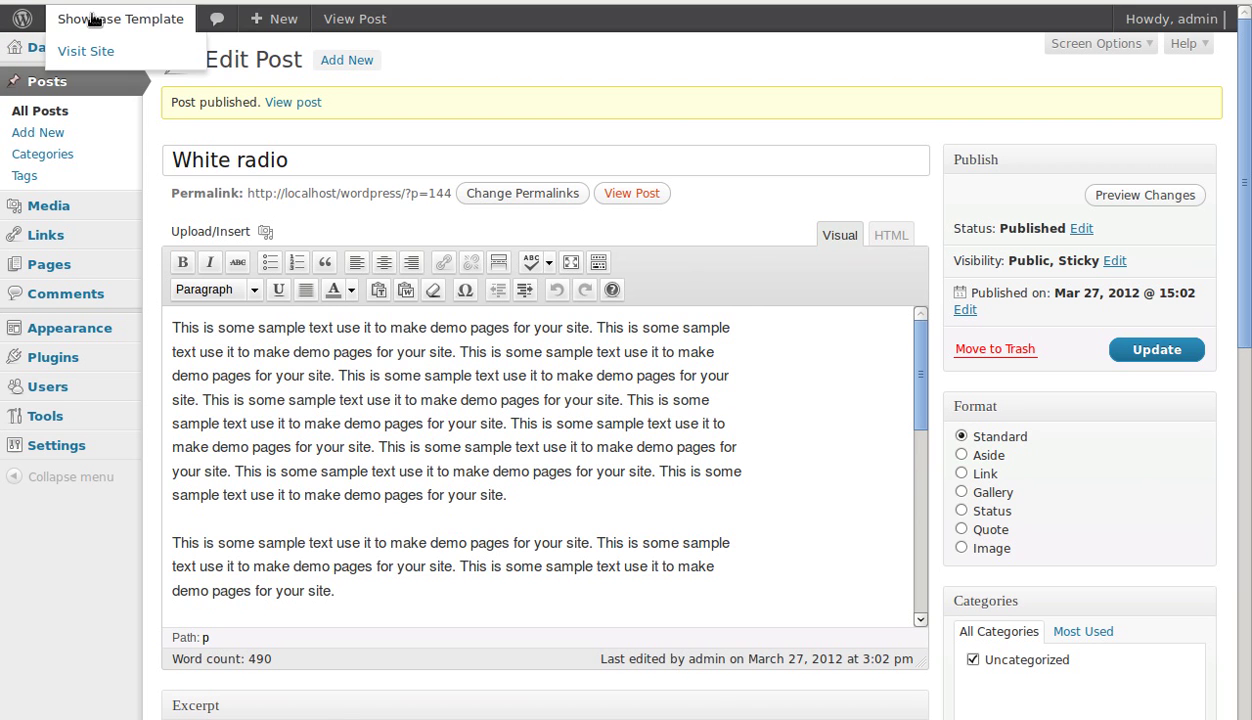
right_click(80, 57)
left_click(111, 67)
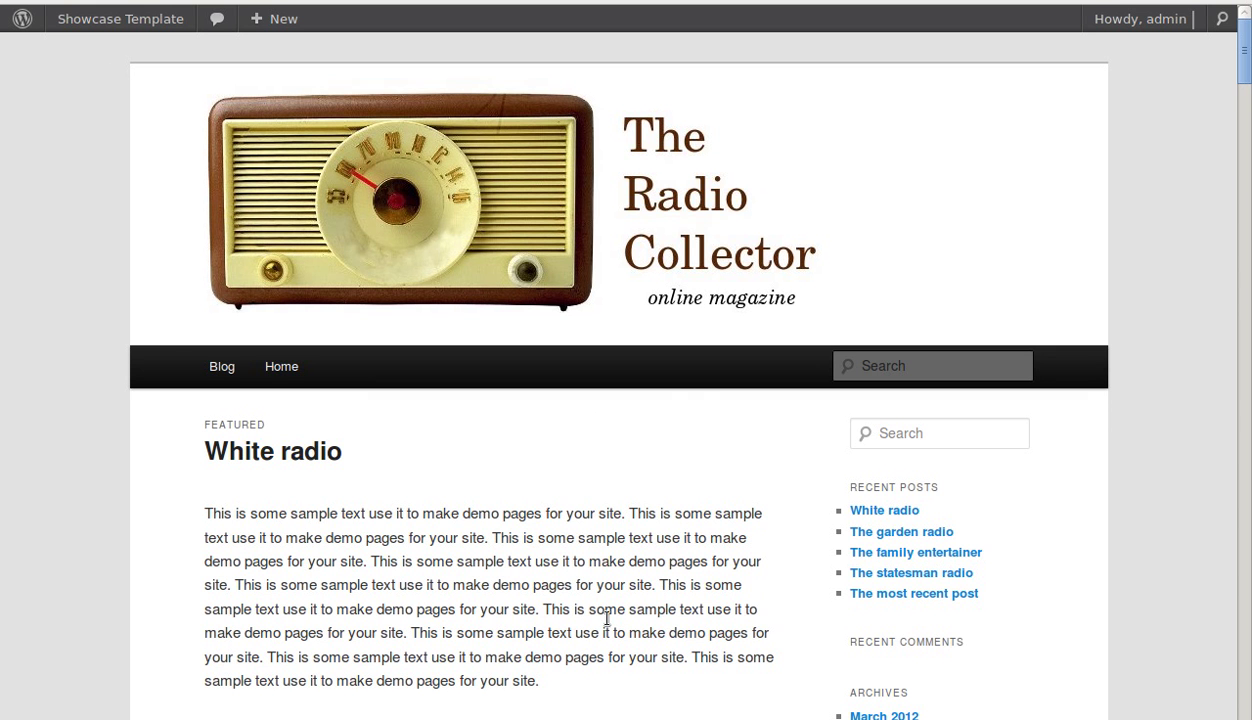
scroll(547, 617, "down", 12)
scroll(606, 618, "down", 8)
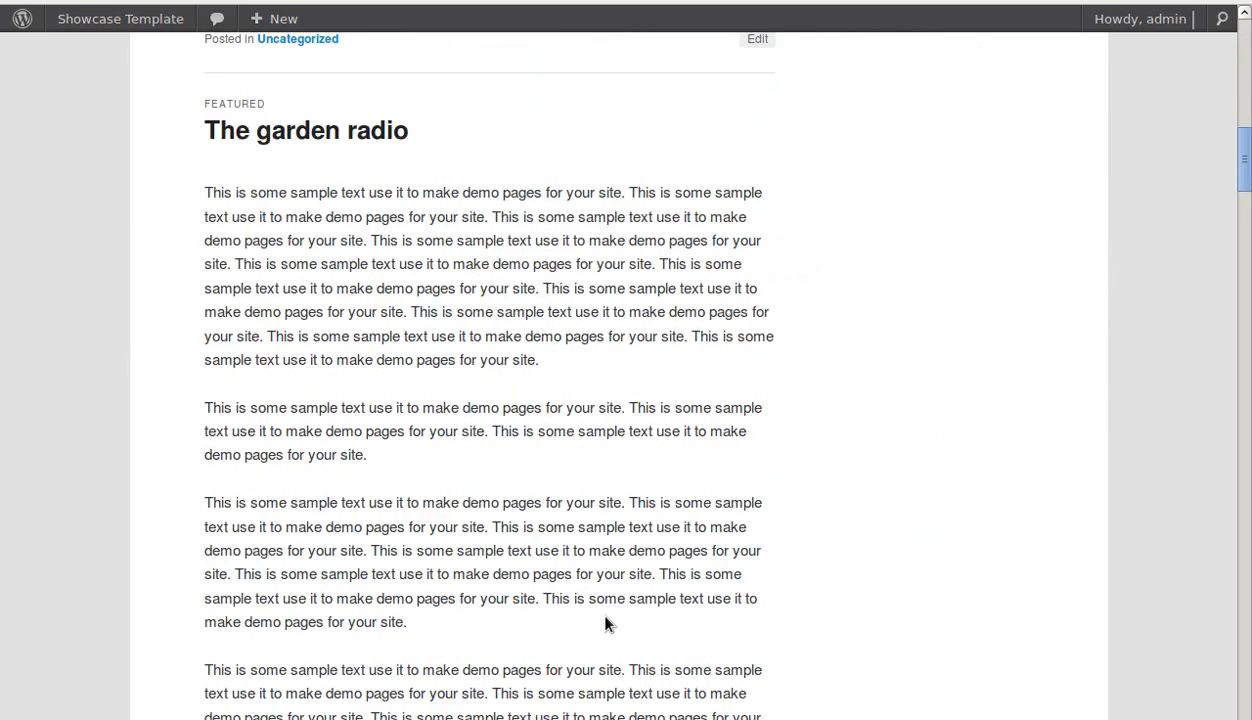
scroll(604, 622, "down", 4)
scroll(605, 620, "up", 20)
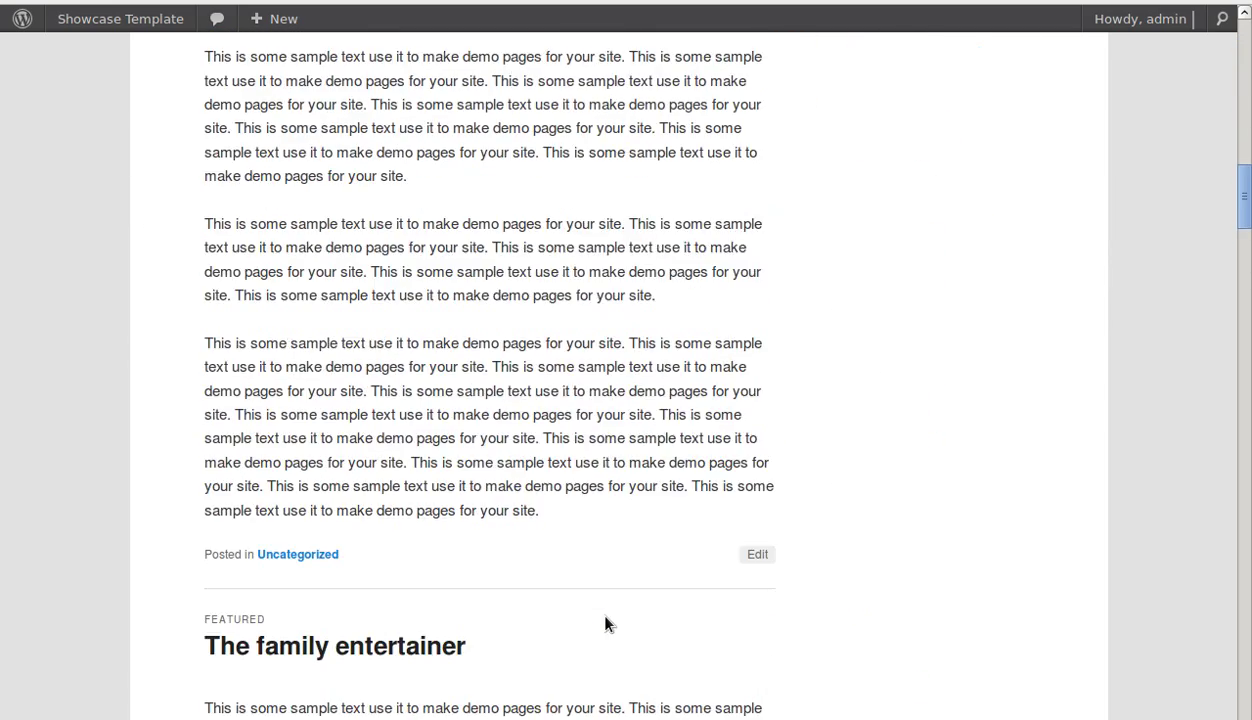
scroll(606, 617, "up", 5)
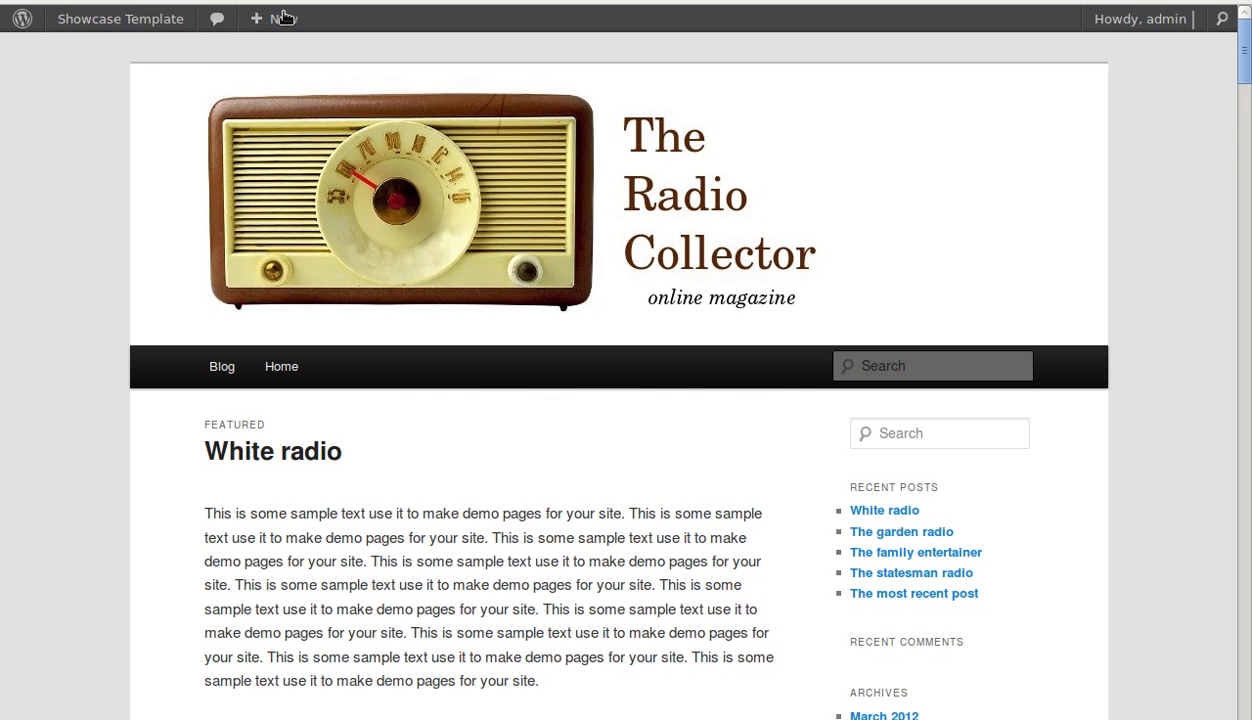
Return to the admin area, start a new page and title it "Showcase".
key("alt+Left")
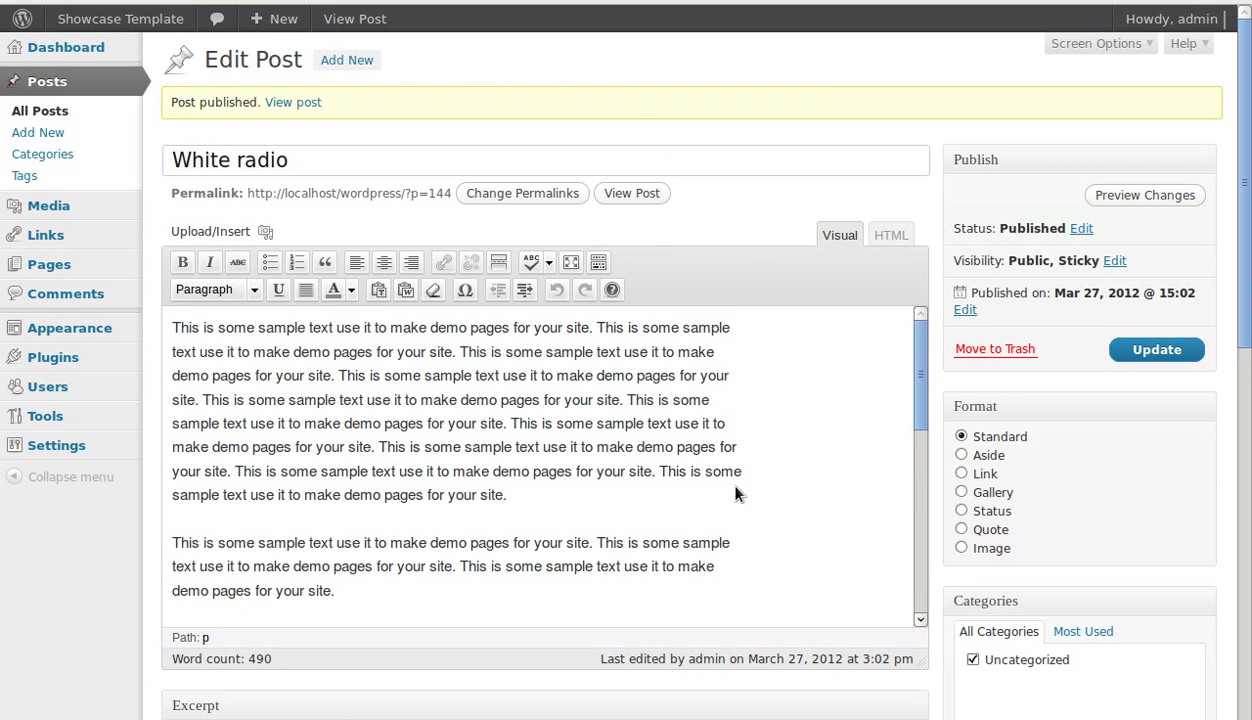
scroll(735, 492, "down", 2)
scroll(735, 492, "down", 3)
scroll(1066, 643, "down", 5)
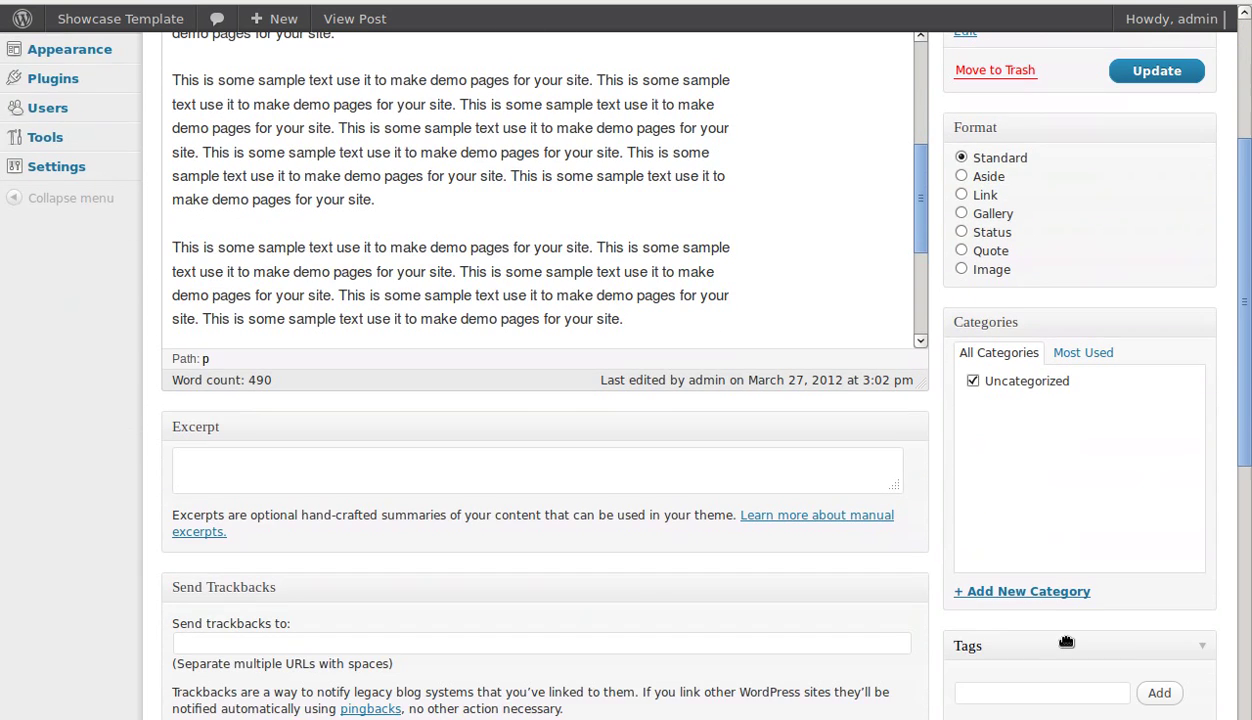
scroll(1066, 643, "up", 4)
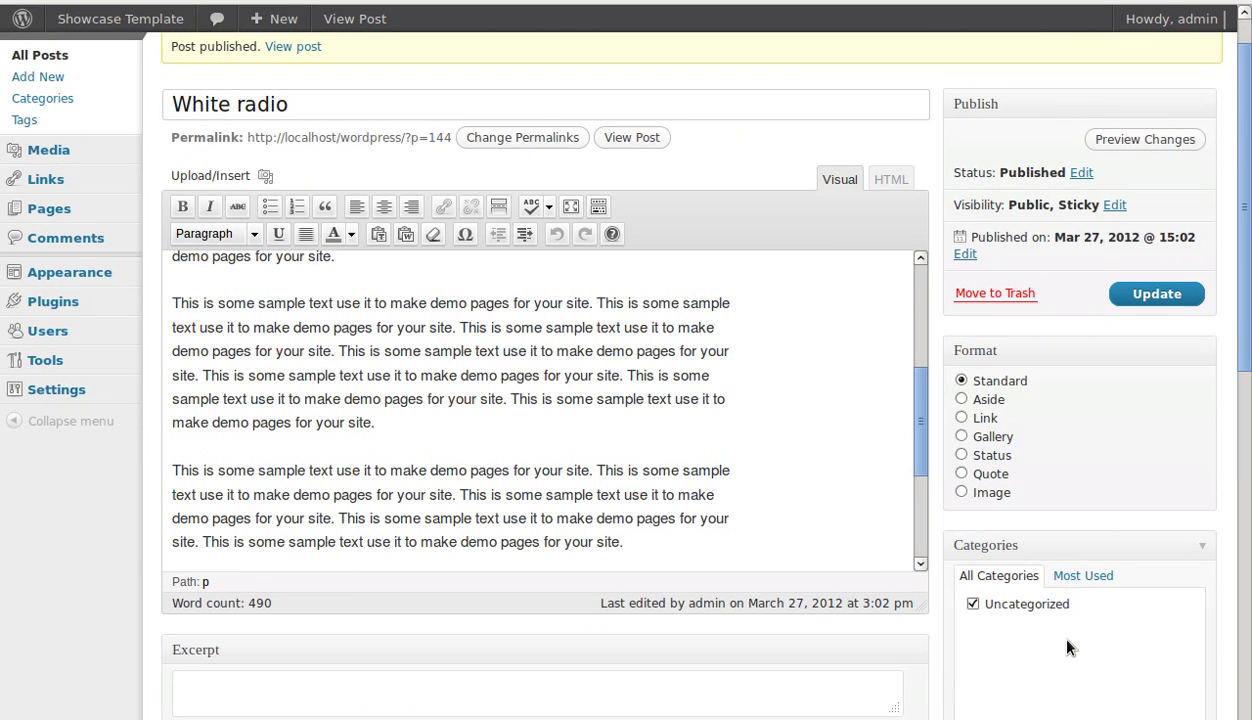
scroll(1066, 648, "up", 1)
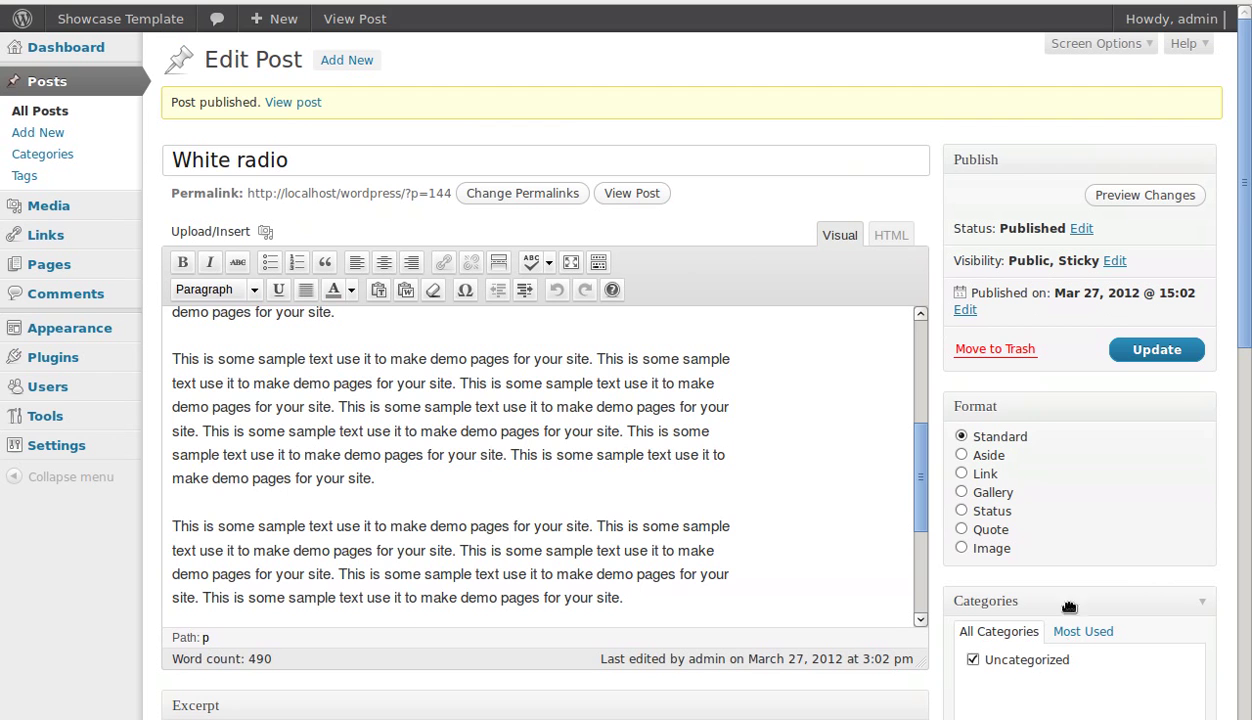
mouse_move(61, 268)
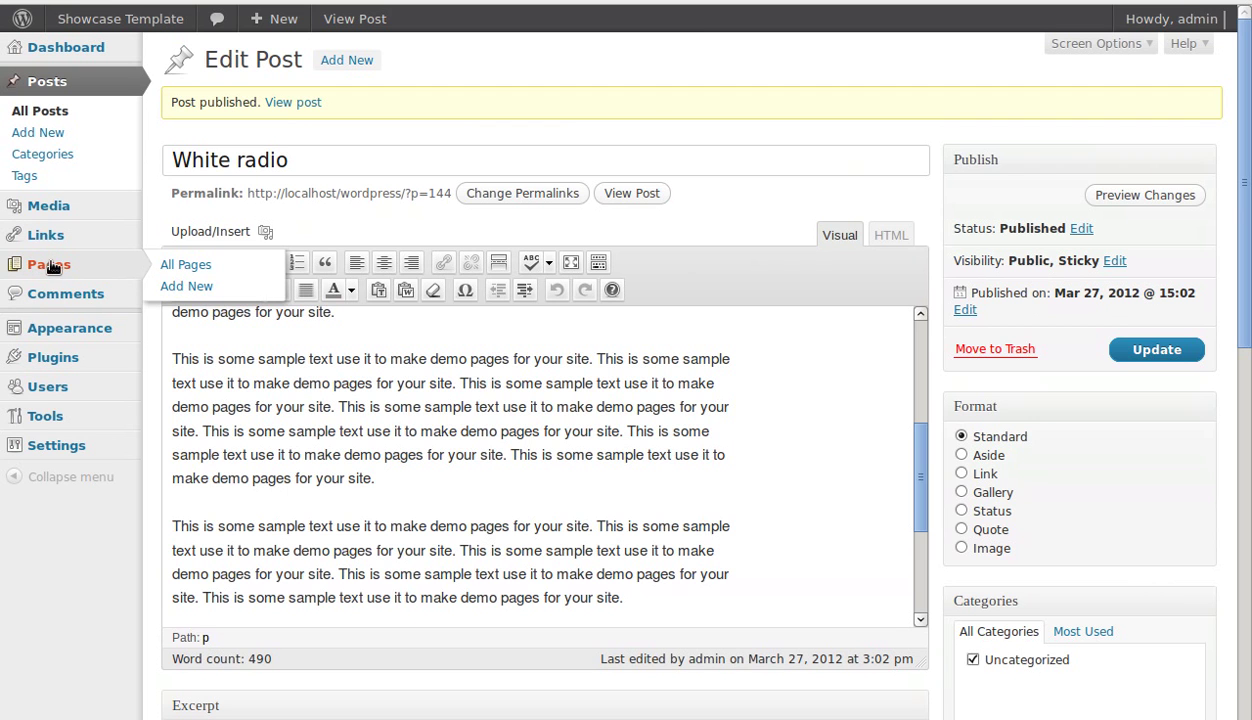
left_click(186, 287)
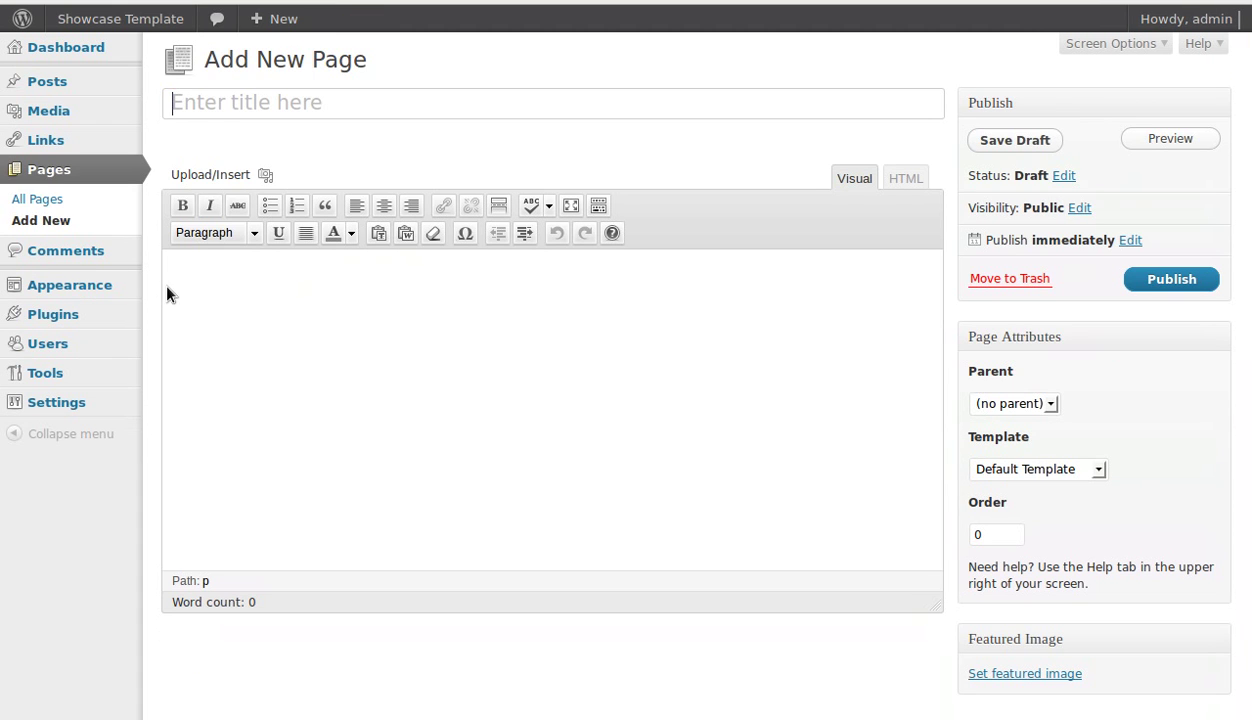
left_click(279, 103)
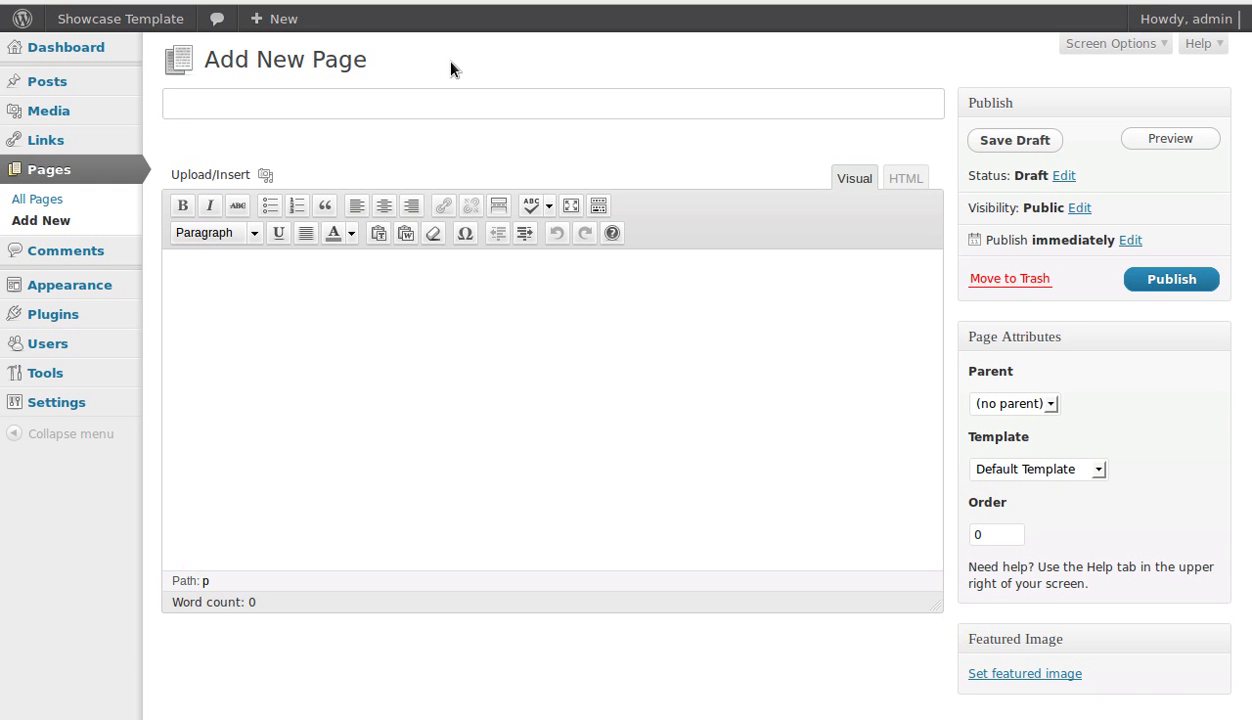
type("Showcase")
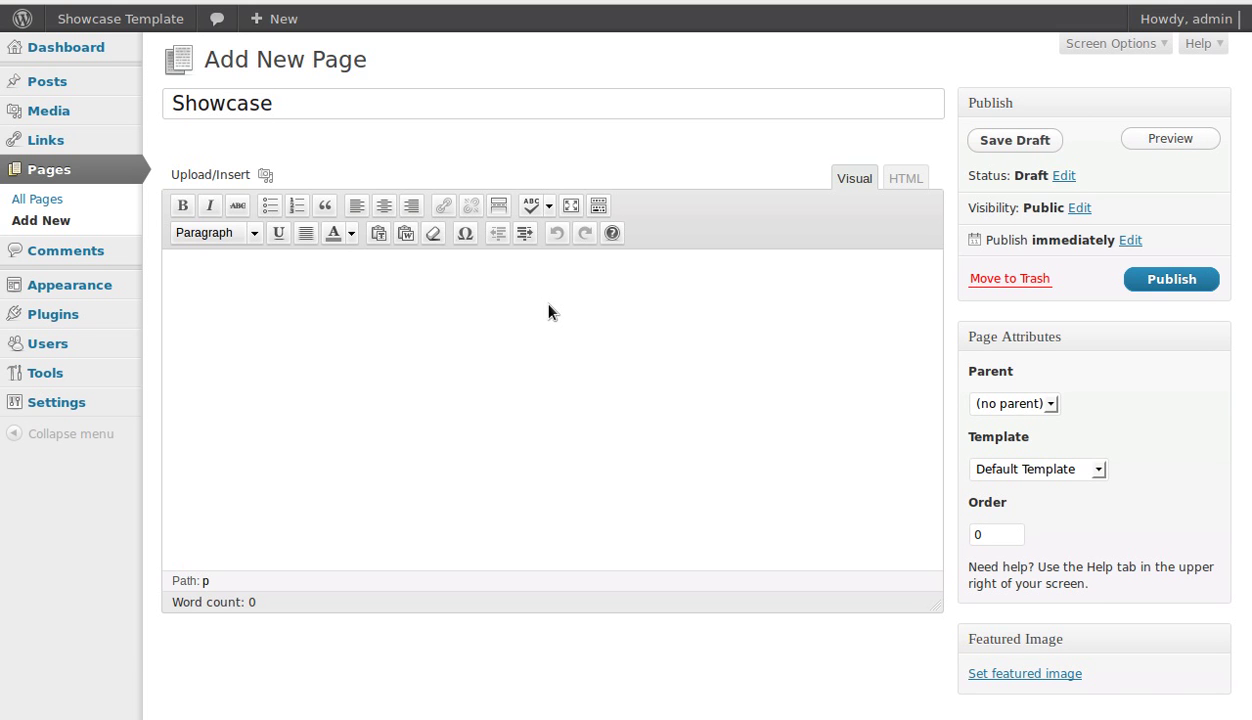
Assign the Showcase Template to the new page and publish it.
left_click_drag(1029, 443, 965, 443)
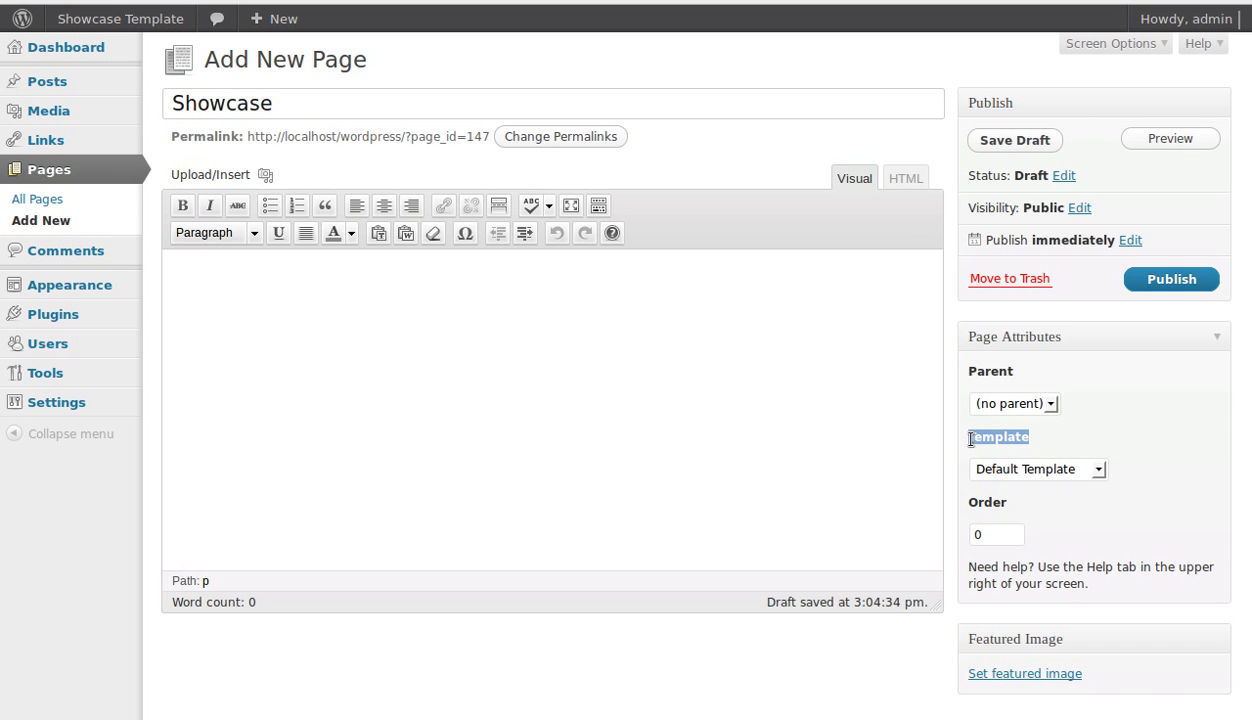
left_click(1045, 472)
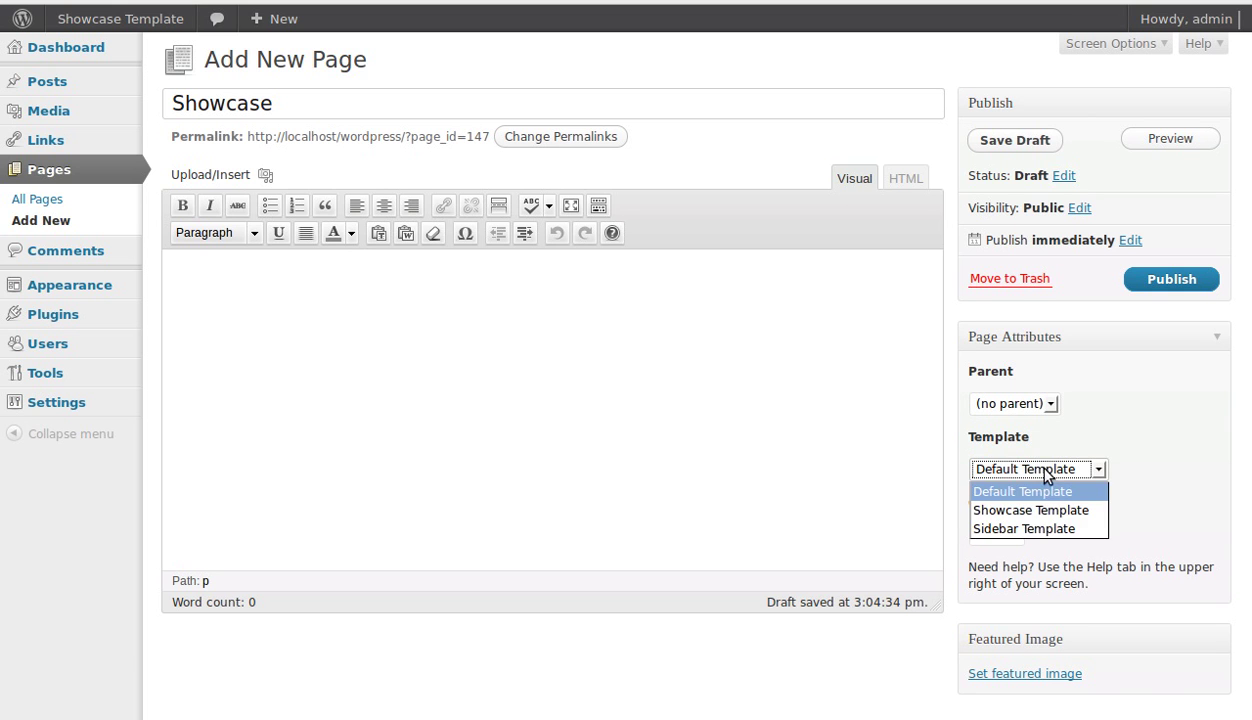
left_click(1034, 519)
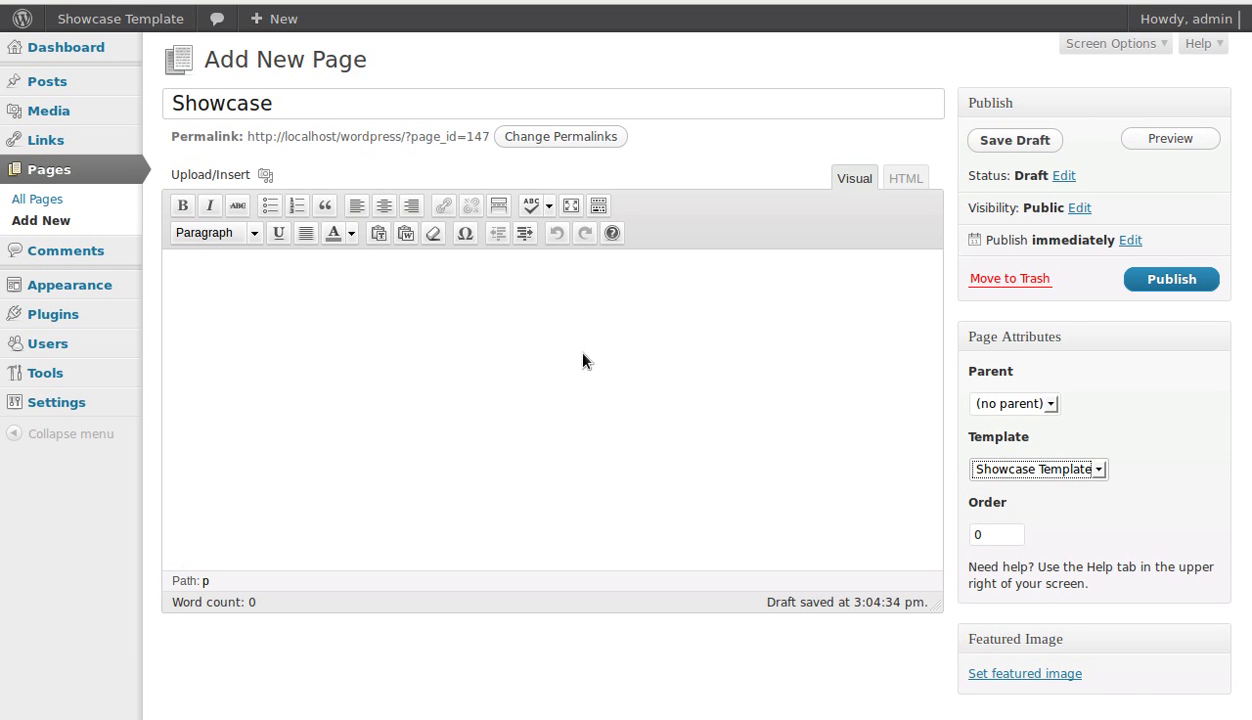
left_click(1094, 505)
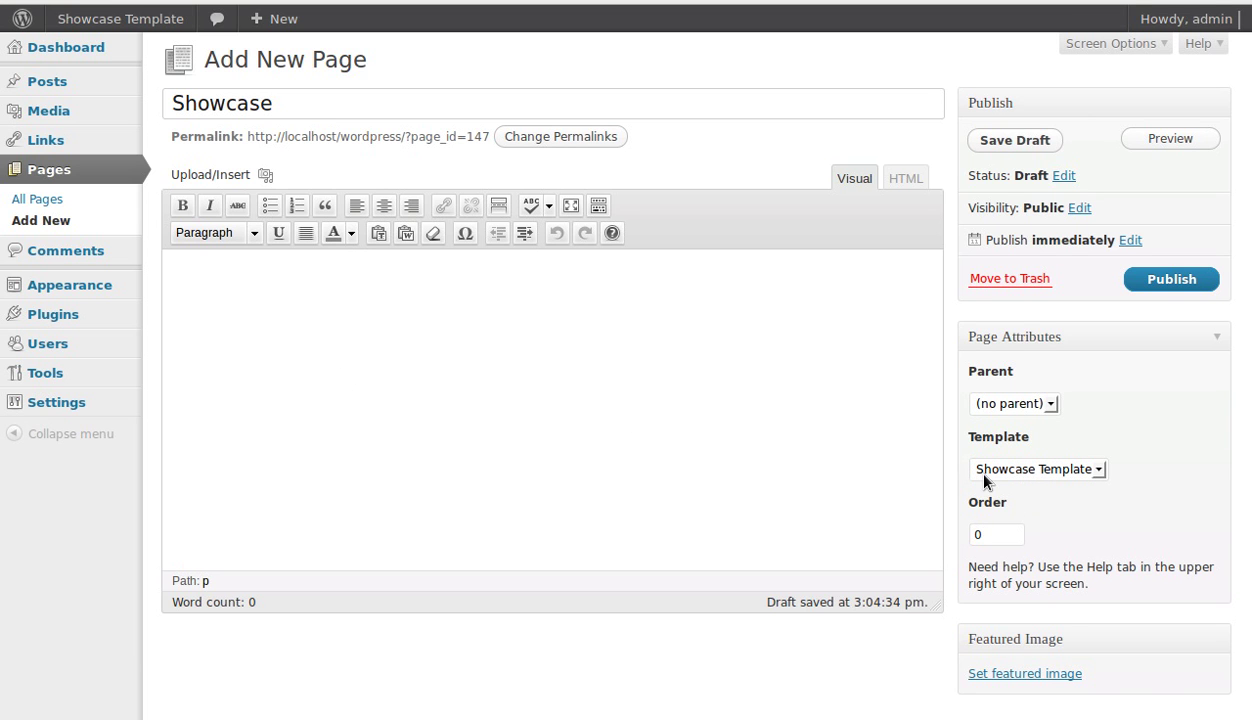
left_click(1162, 279)
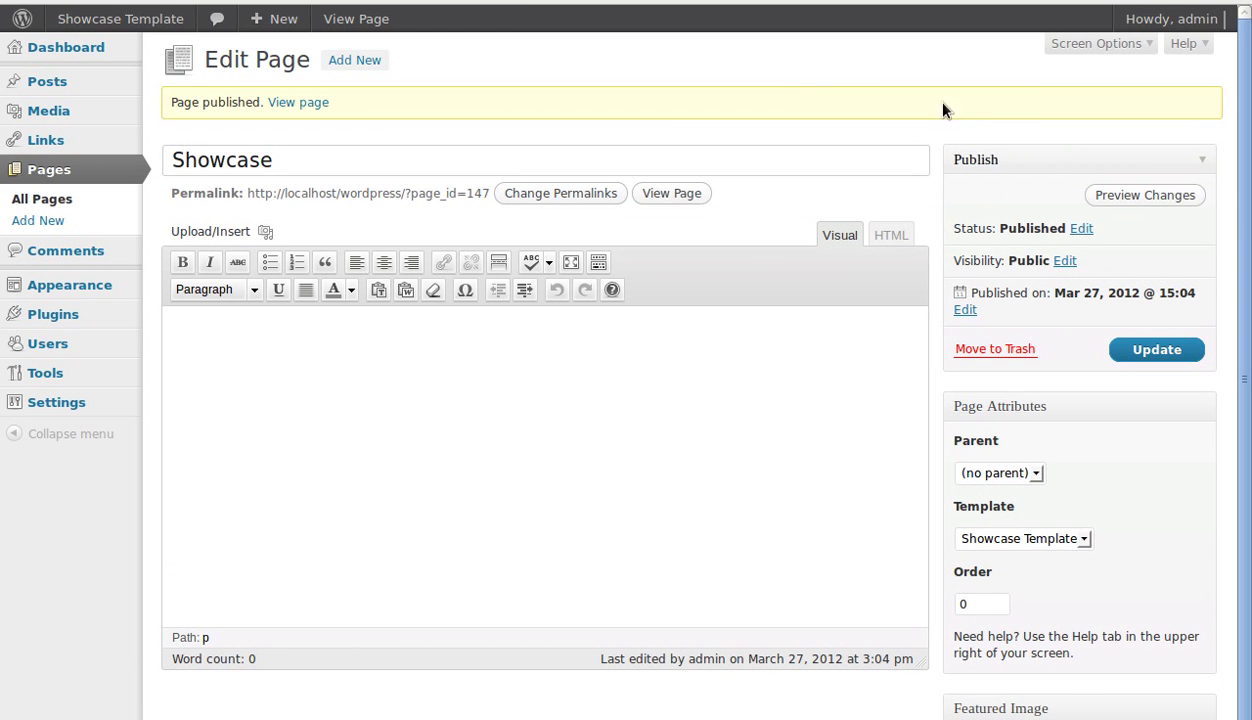
View the published Showcase page and browse its featured post slider through to the third slide.
left_click(661, 198)
scroll(771, 380, "down", 5)
scroll(774, 381, "down", 10)
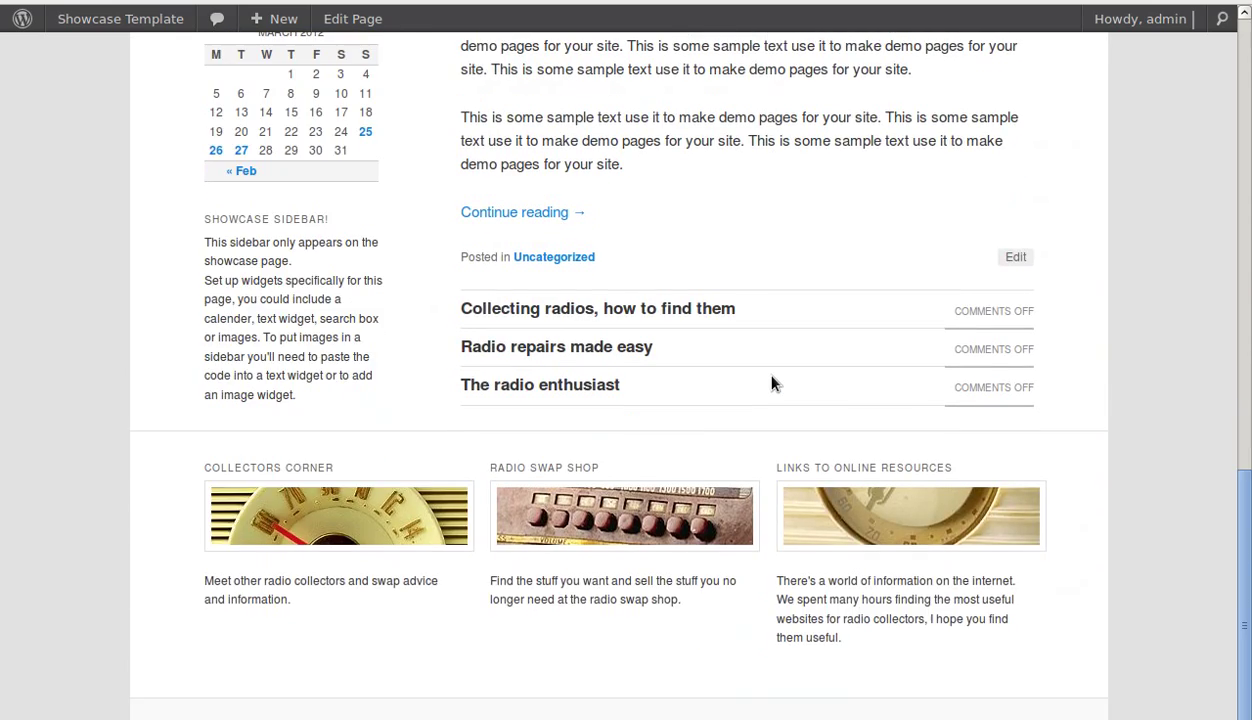
scroll(772, 381, "up", 9)
scroll(774, 381, "up", 1)
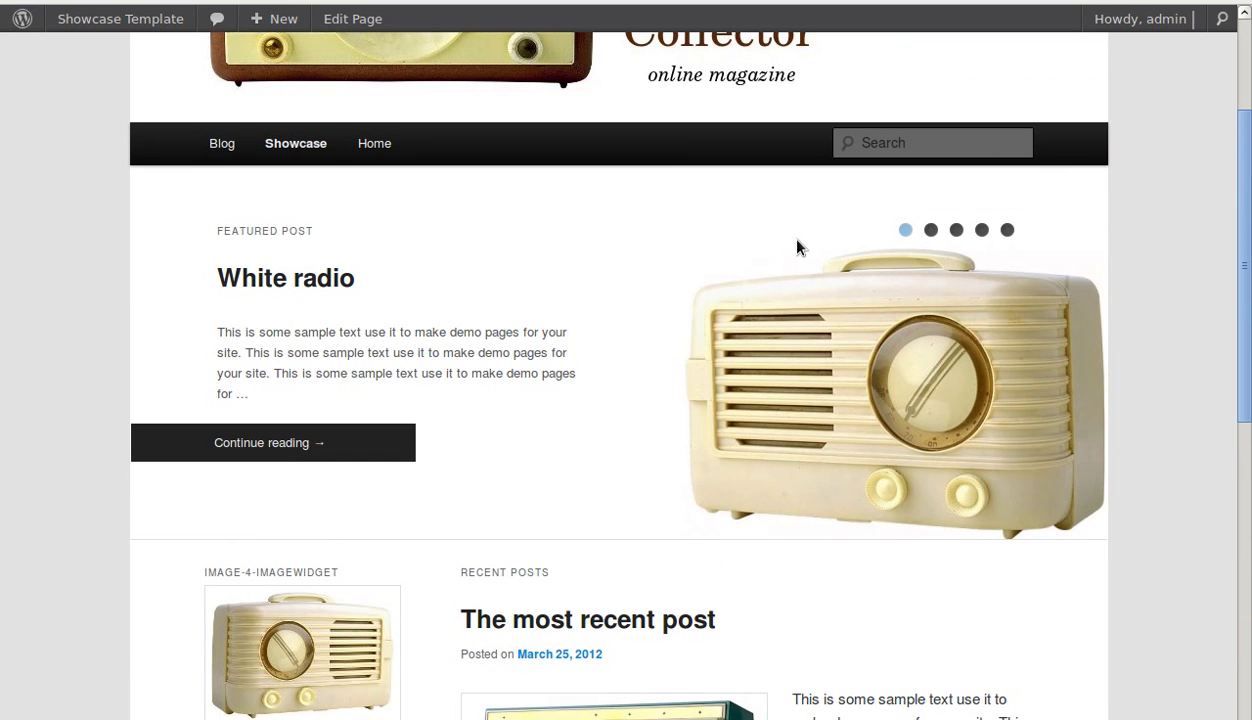
left_click(932, 230)
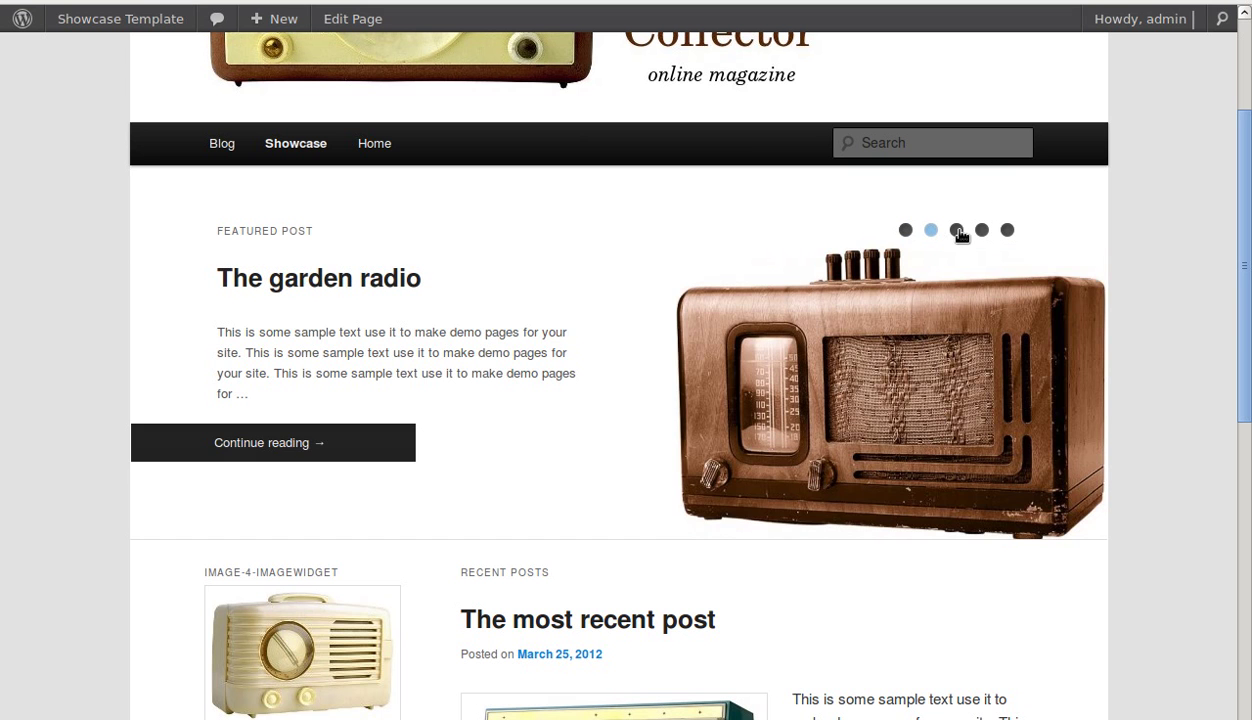
left_click(957, 230)
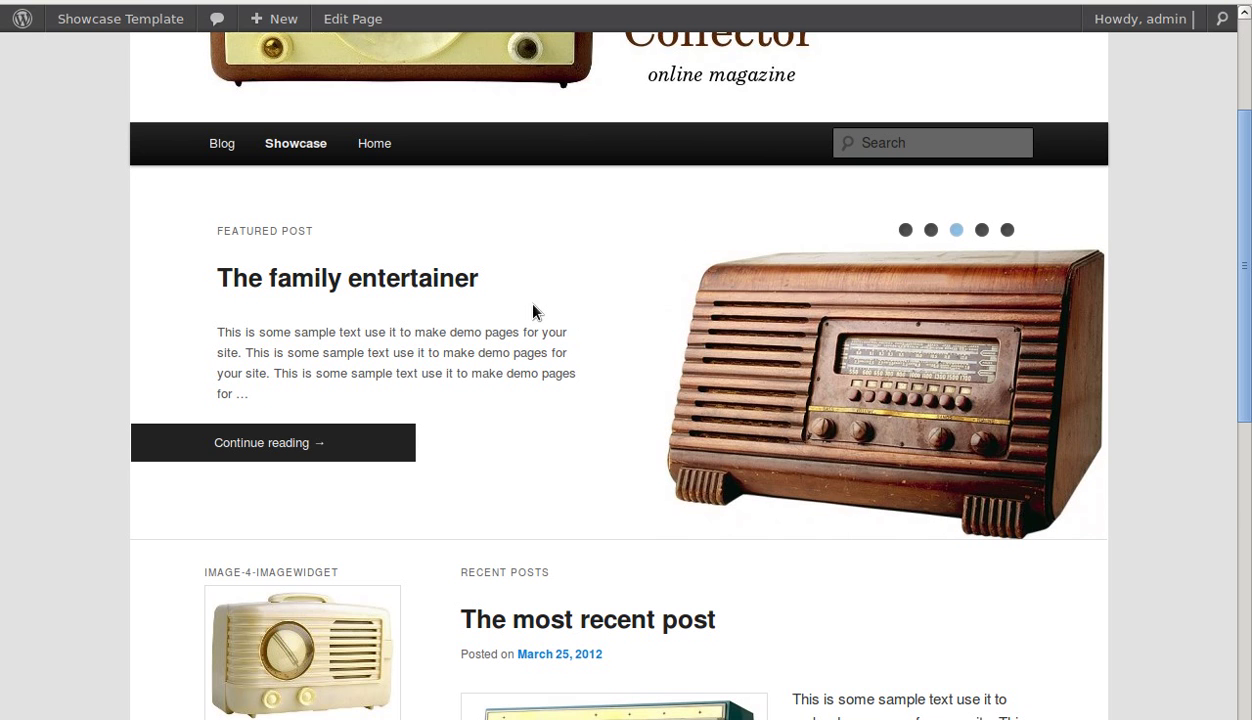
Examine the recent posts, sidebar widgets and footer widgets on the Showcase page.
scroll(521, 312, "down", 4)
scroll(521, 312, "down", 3)
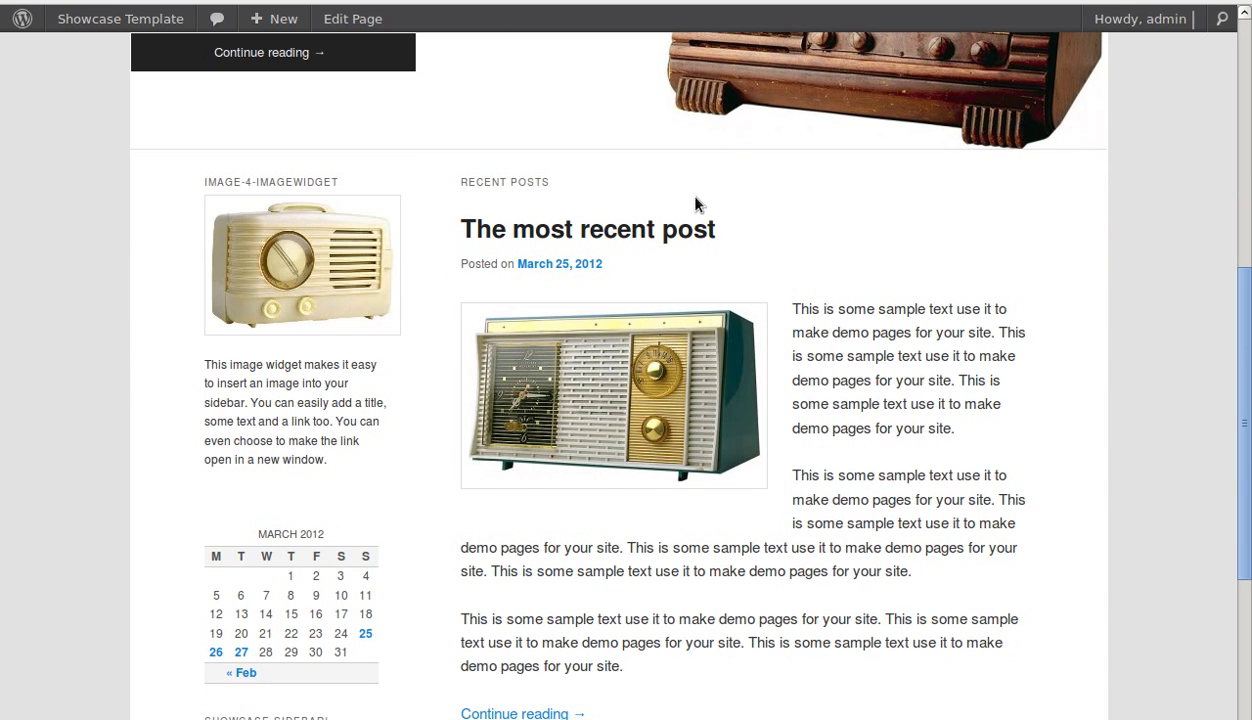
scroll(915, 420, "down", 1)
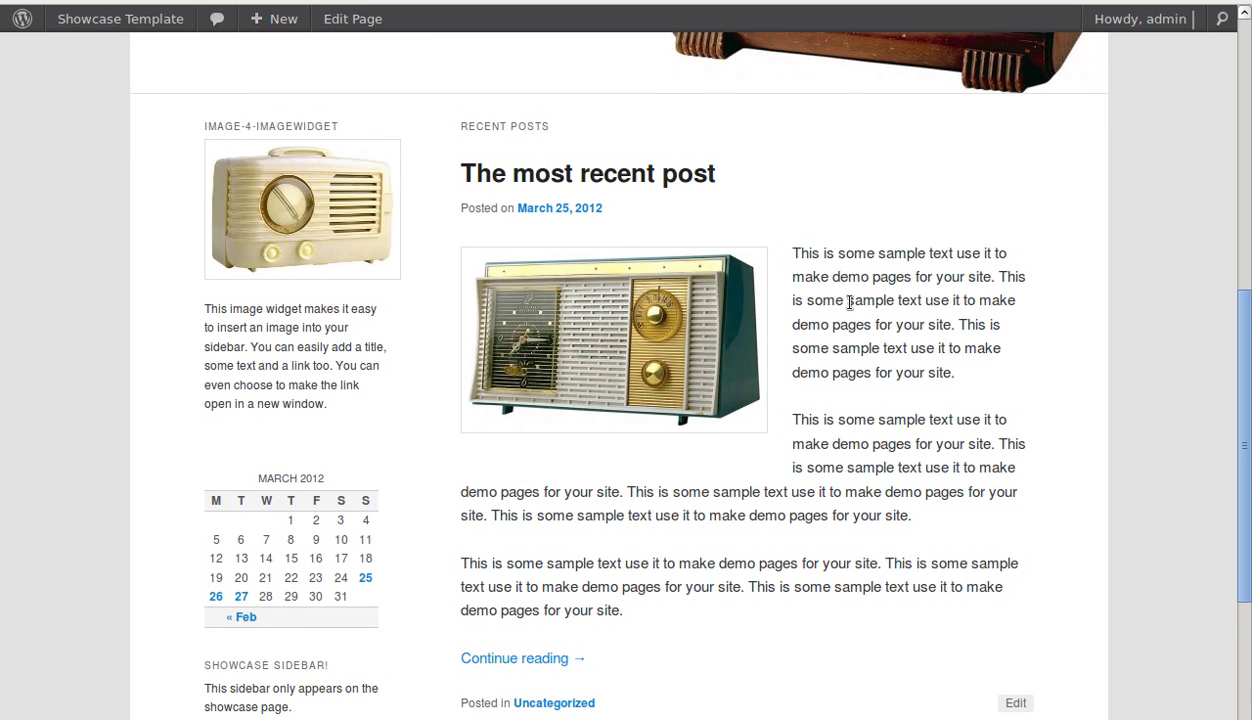
scroll(968, 430, "down", 7)
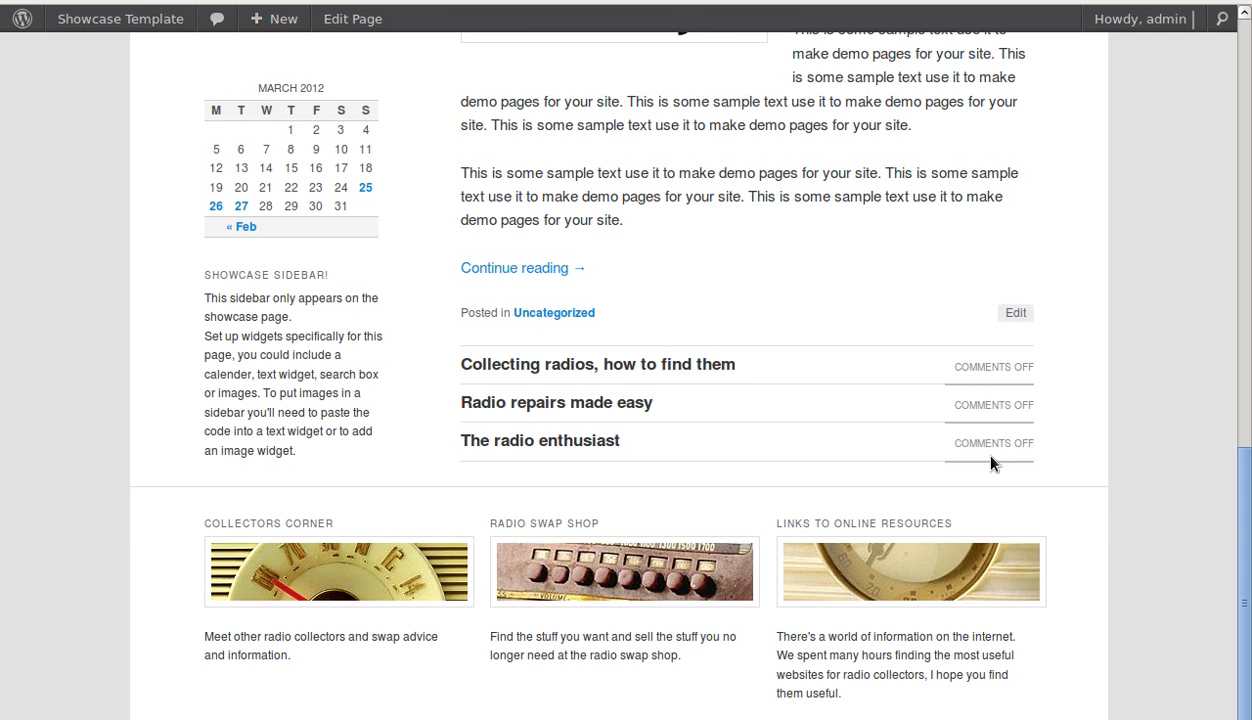
scroll(990, 456, "up", 10)
scroll(990, 463, "up", 3)
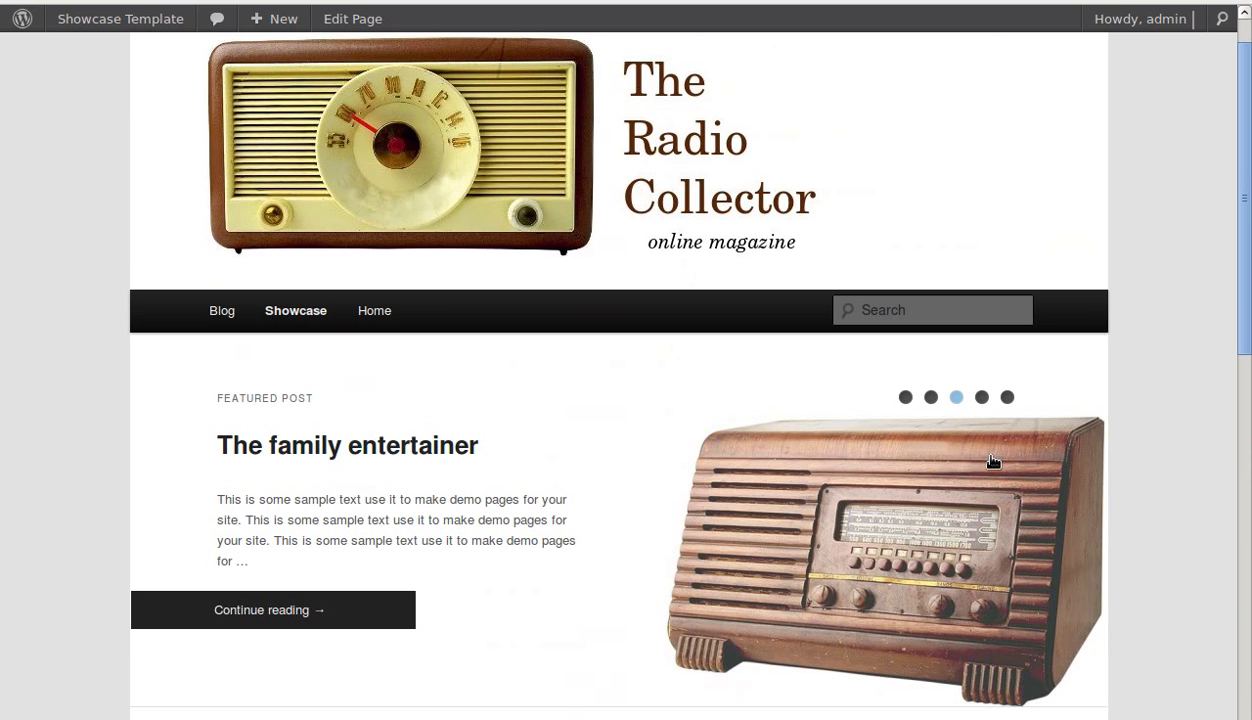
Check which content the site's front page displays.
left_click(680, 486)
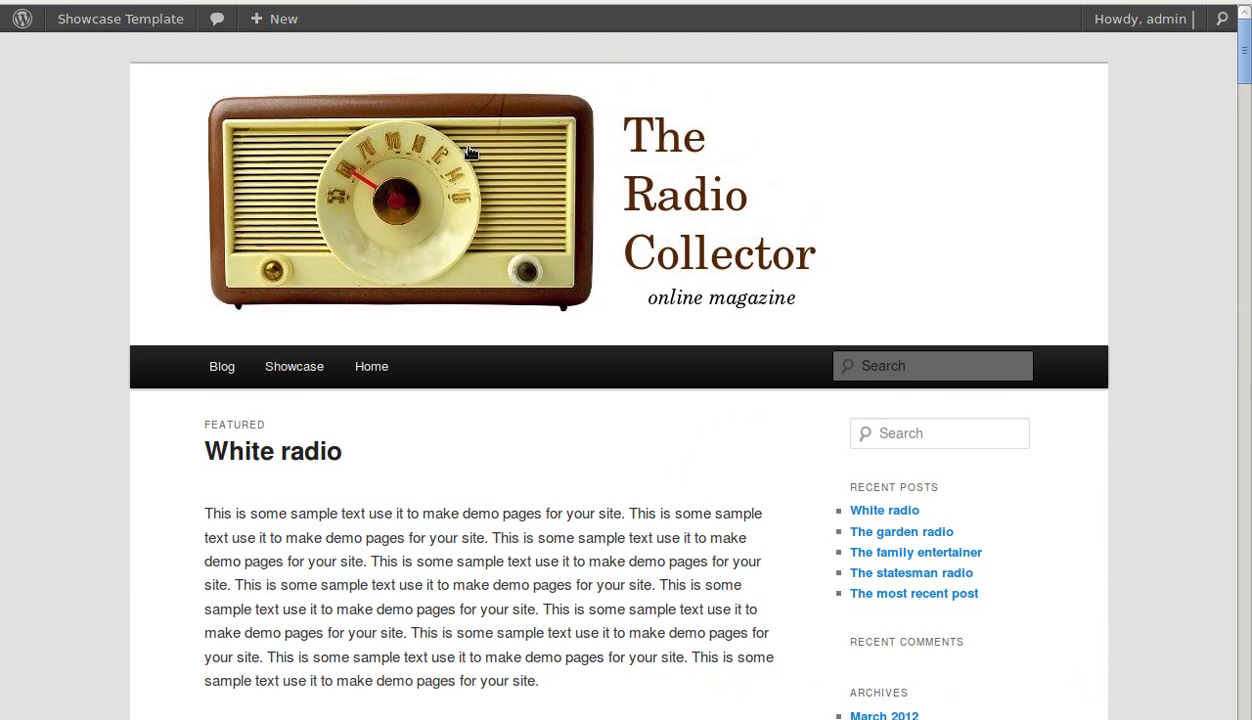
scroll(609, 481, "down", 3)
scroll(609, 481, "up", 3)
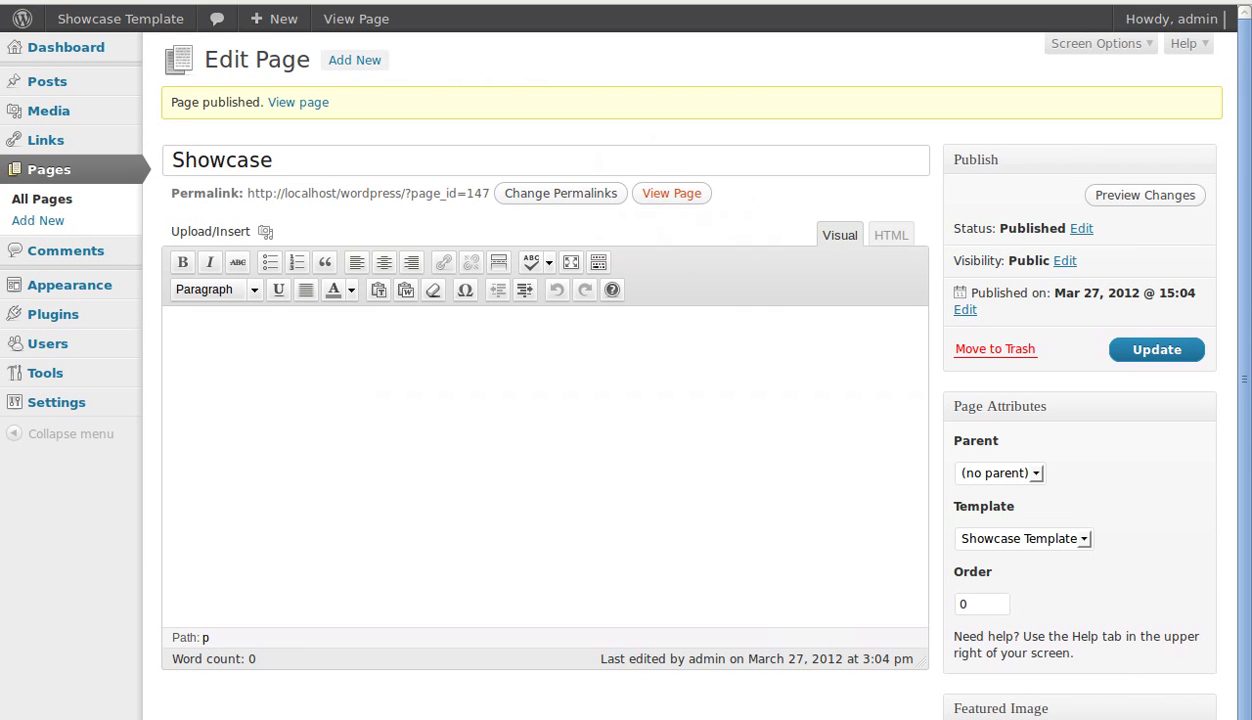
In the Reading Settings, make the front page display a static page and choose Showcase as that front page.
mouse_move(28, 405)
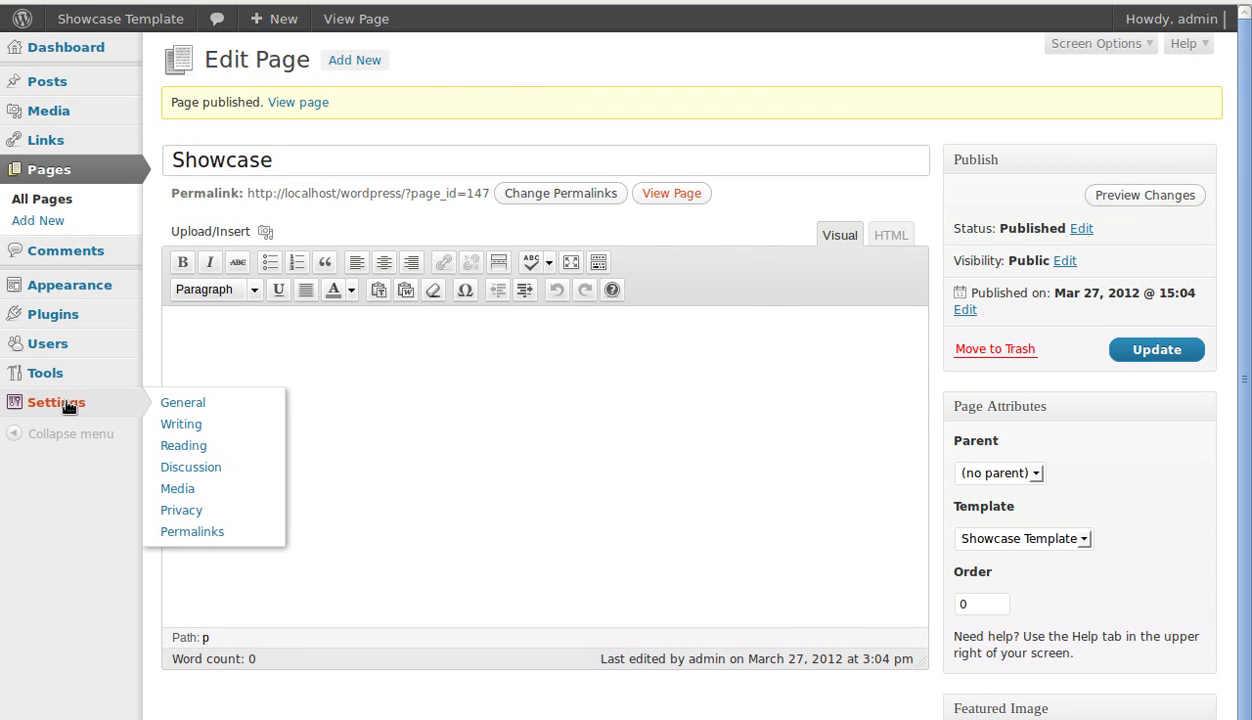
left_click(167, 450)
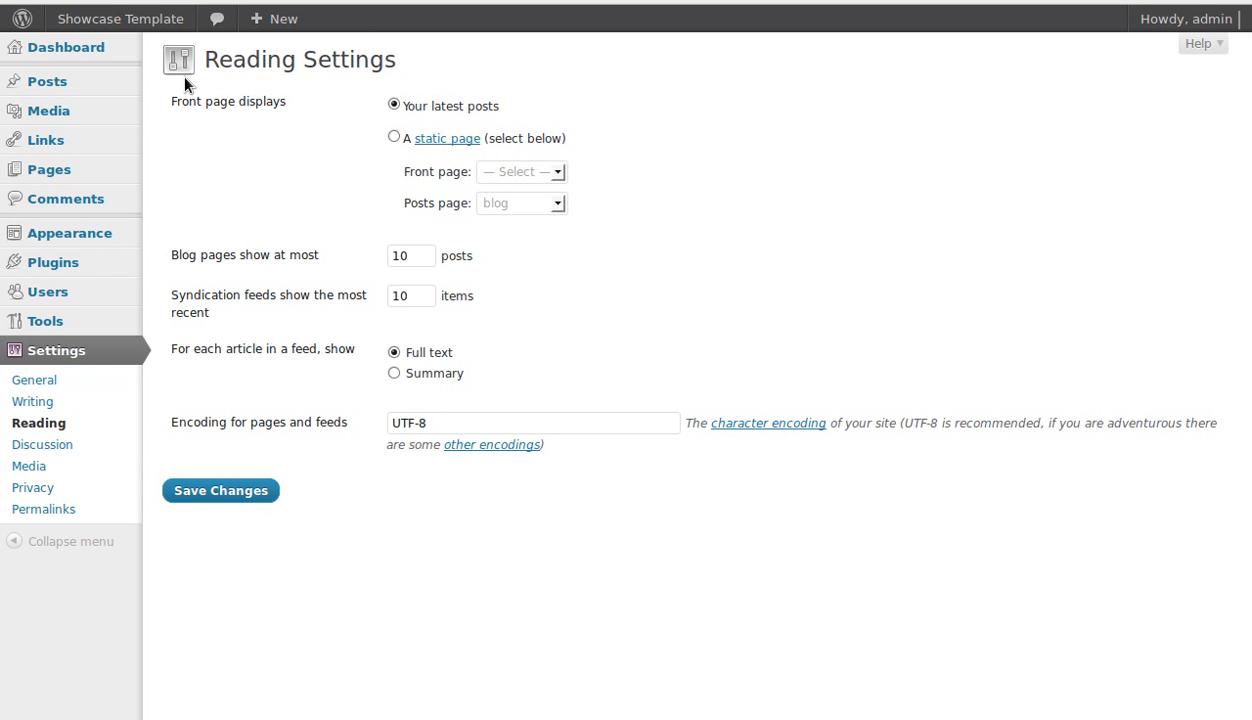
left_click_drag(166, 107, 285, 115)
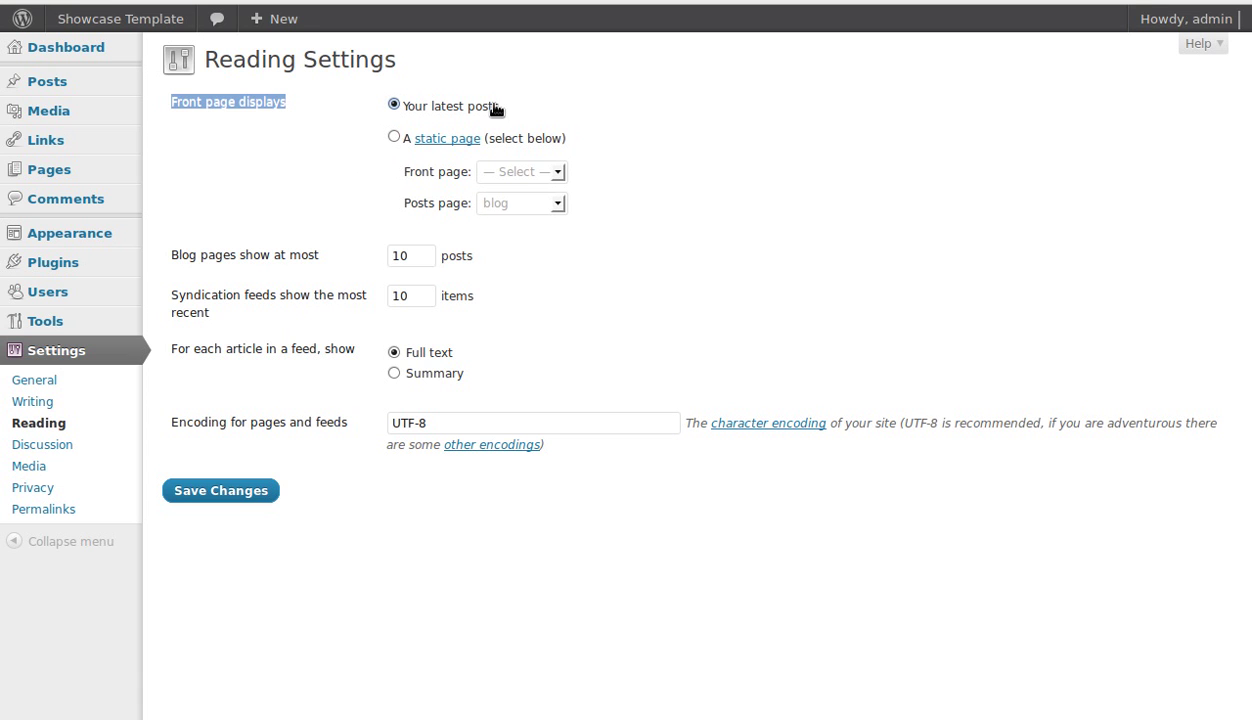
left_click(394, 138)
left_click(557, 172)
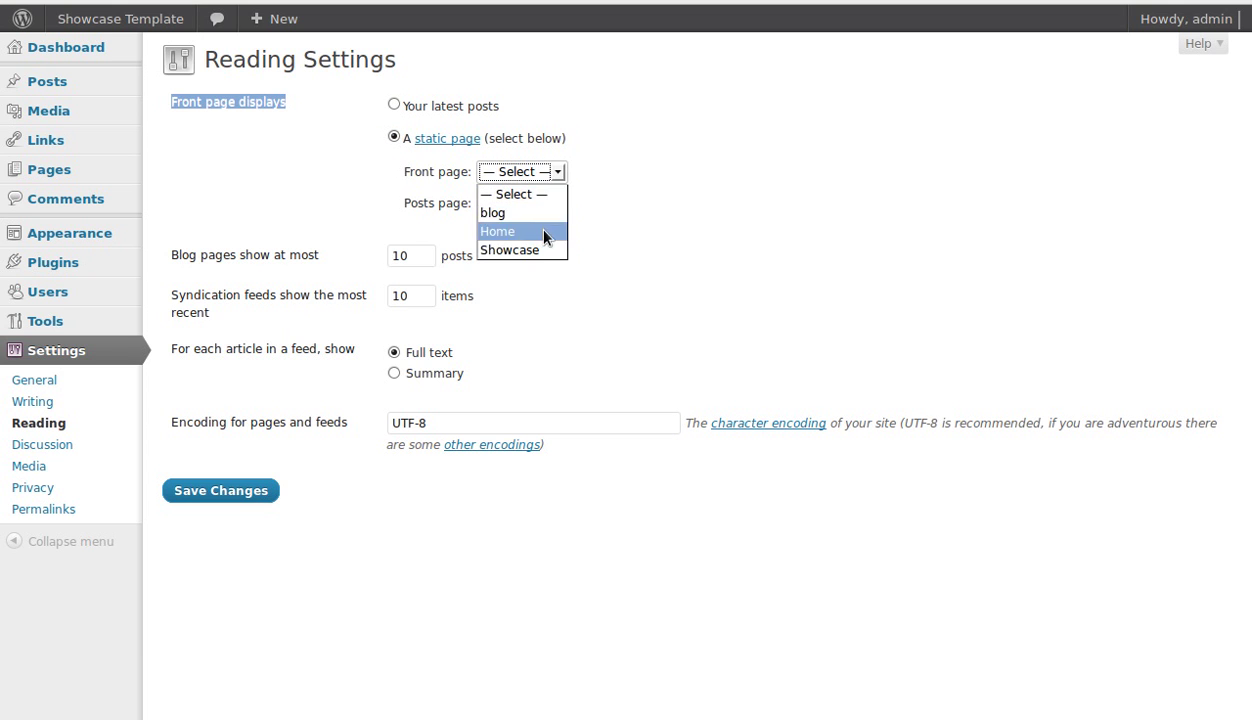
left_click(537, 254)
left_click(634, 220)
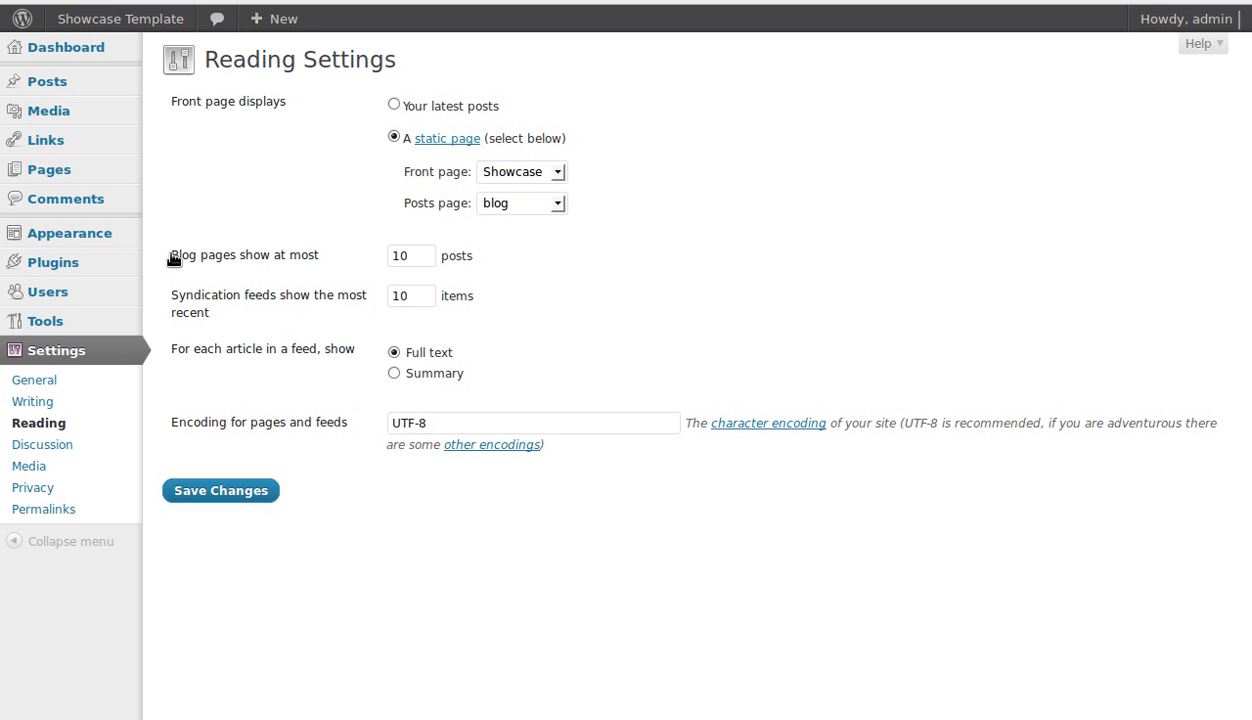
left_click_drag(172, 254, 321, 262)
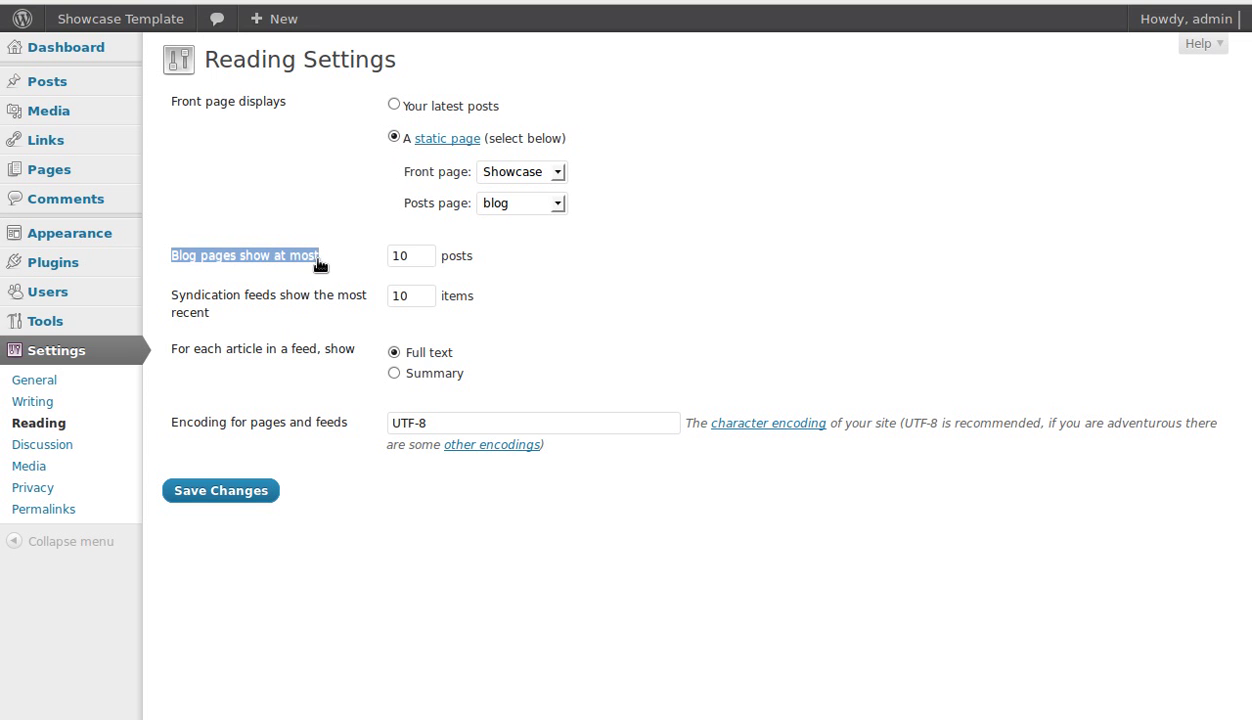
Compare the maximum number of posts set for blog pages with the recent posts listed on the Showcase page.
left_click_drag(419, 255, 386, 256)
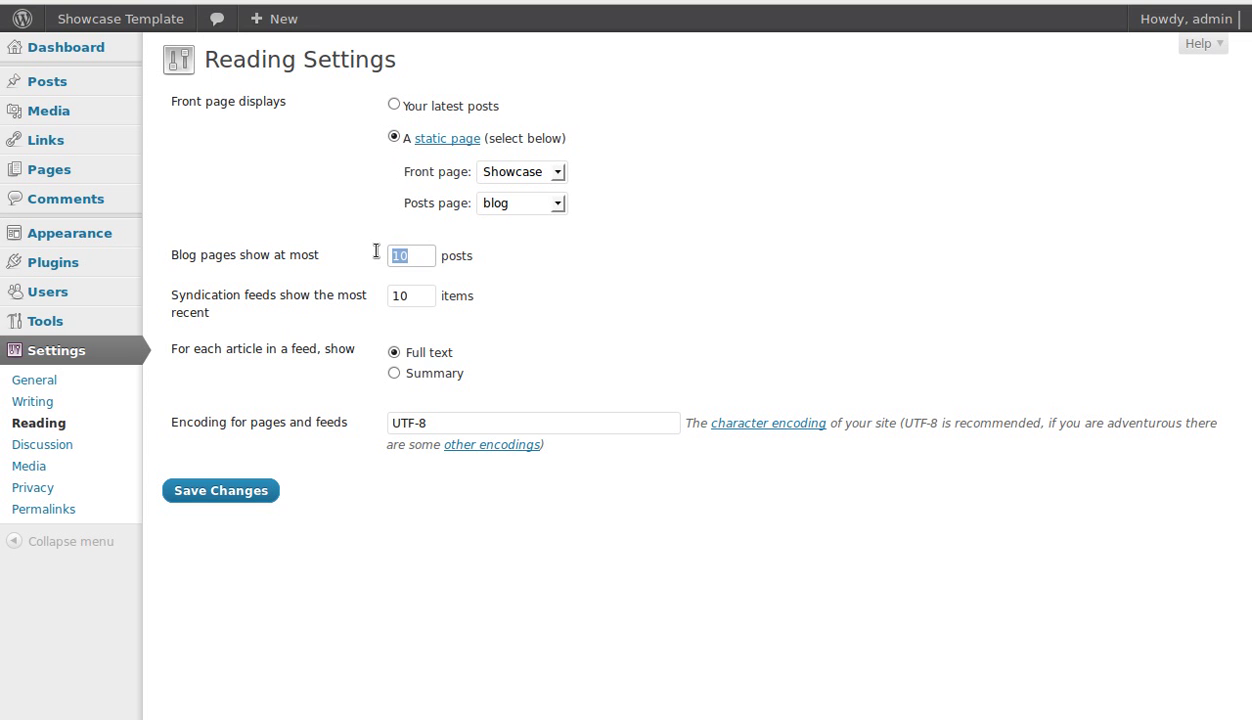
key("ctrl+Tab")
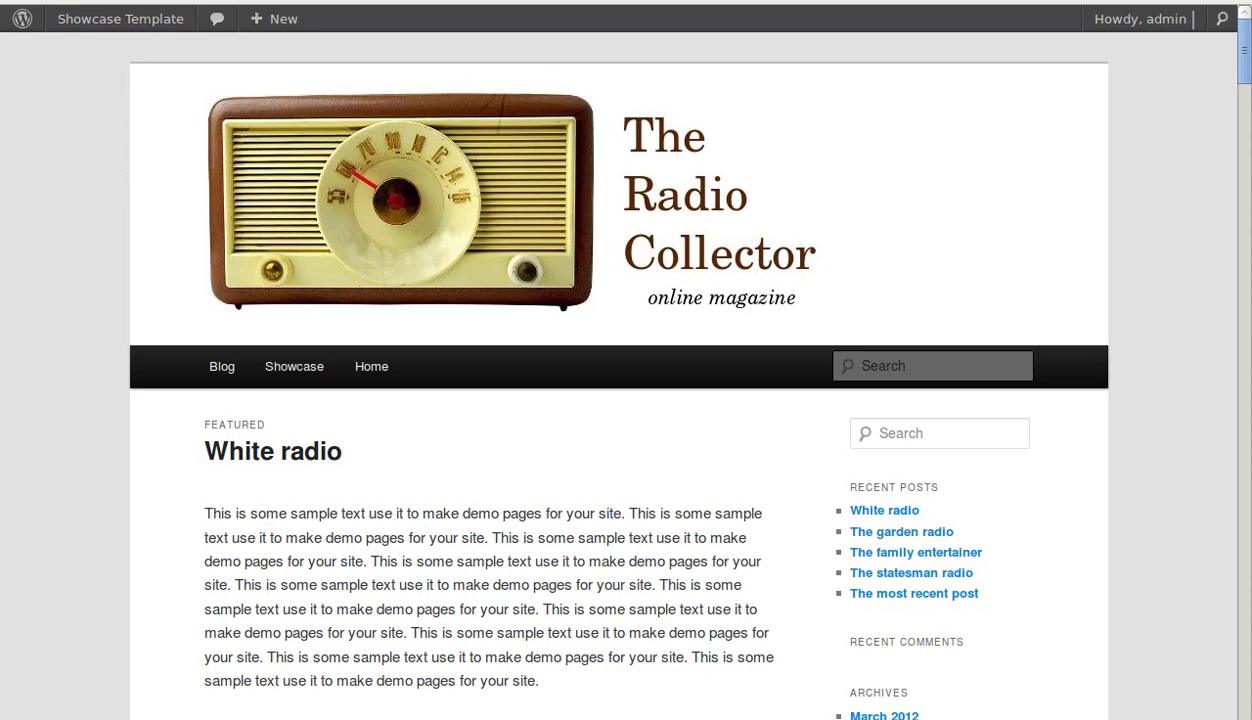
left_click(325, 362)
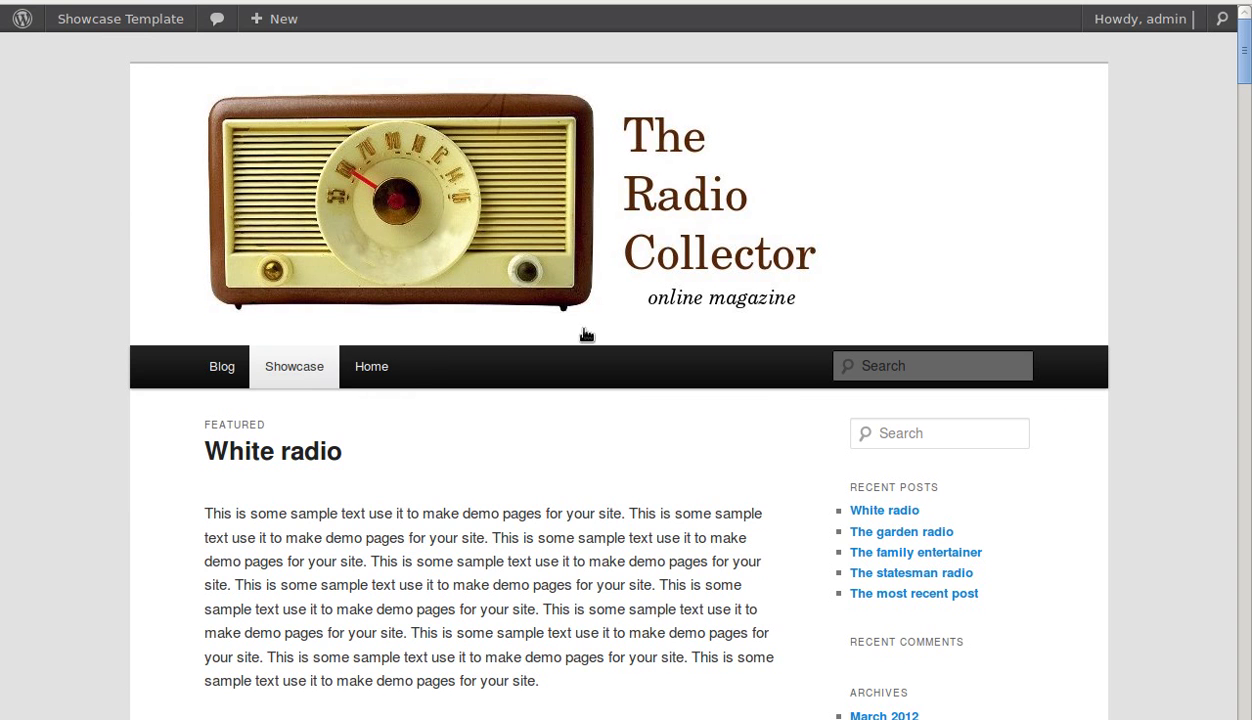
scroll(817, 298, "down", 10)
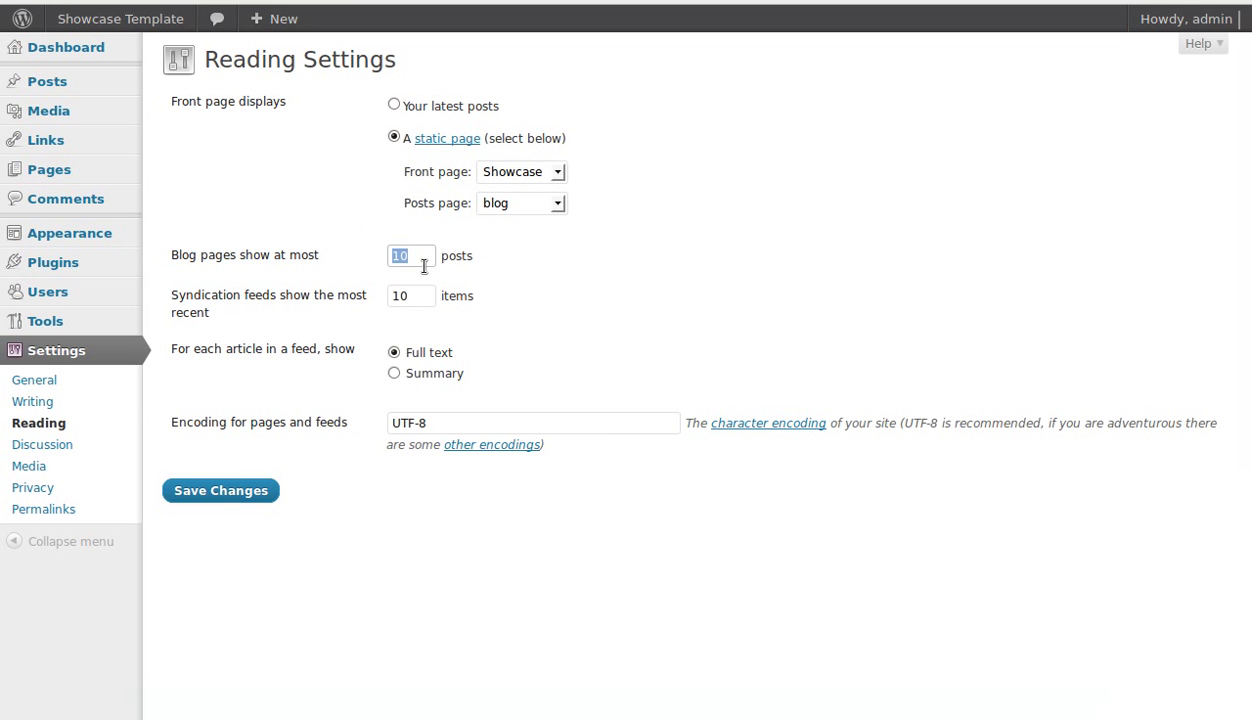
left_click_drag(425, 262, 261, 257)
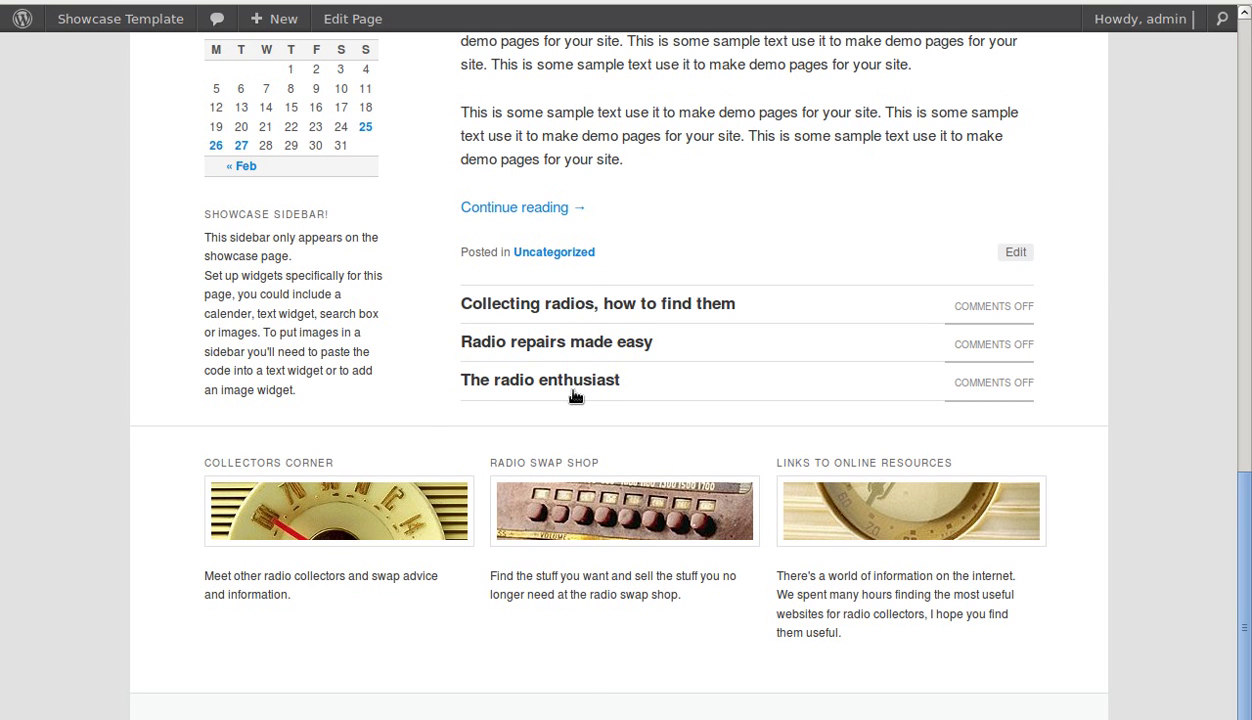
scroll(725, 328, "up", 3)
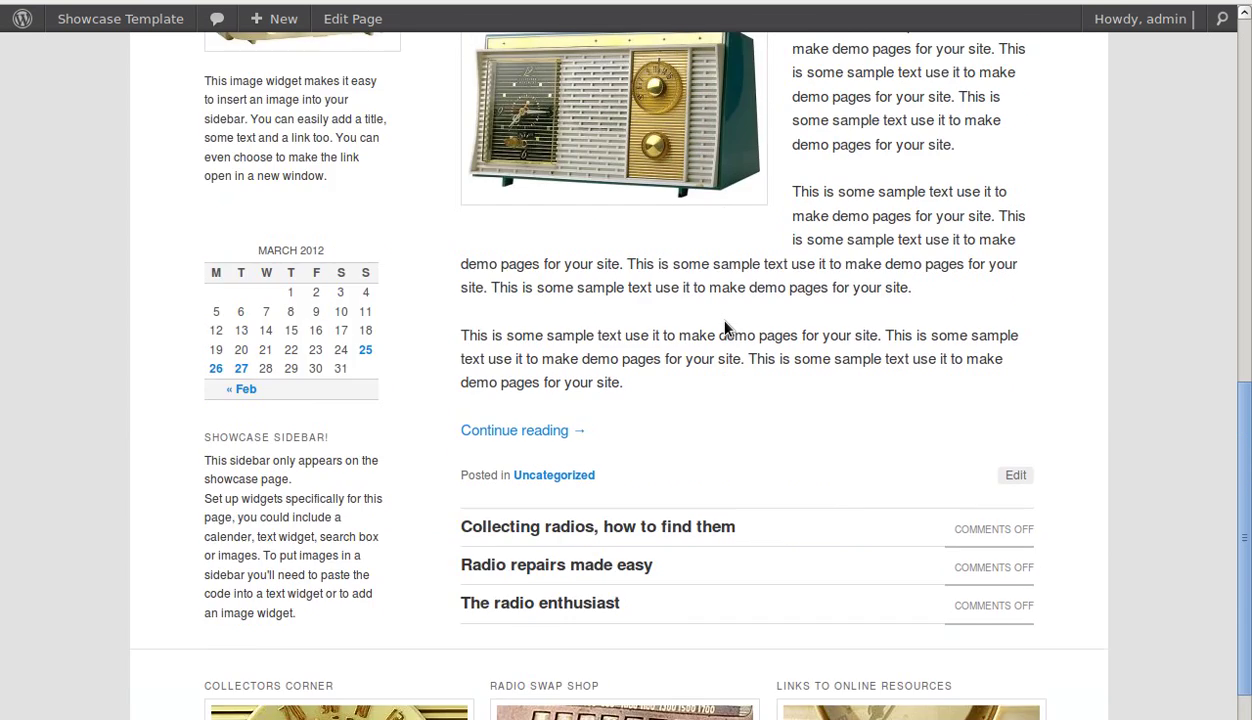
scroll(725, 328, "up", 3)
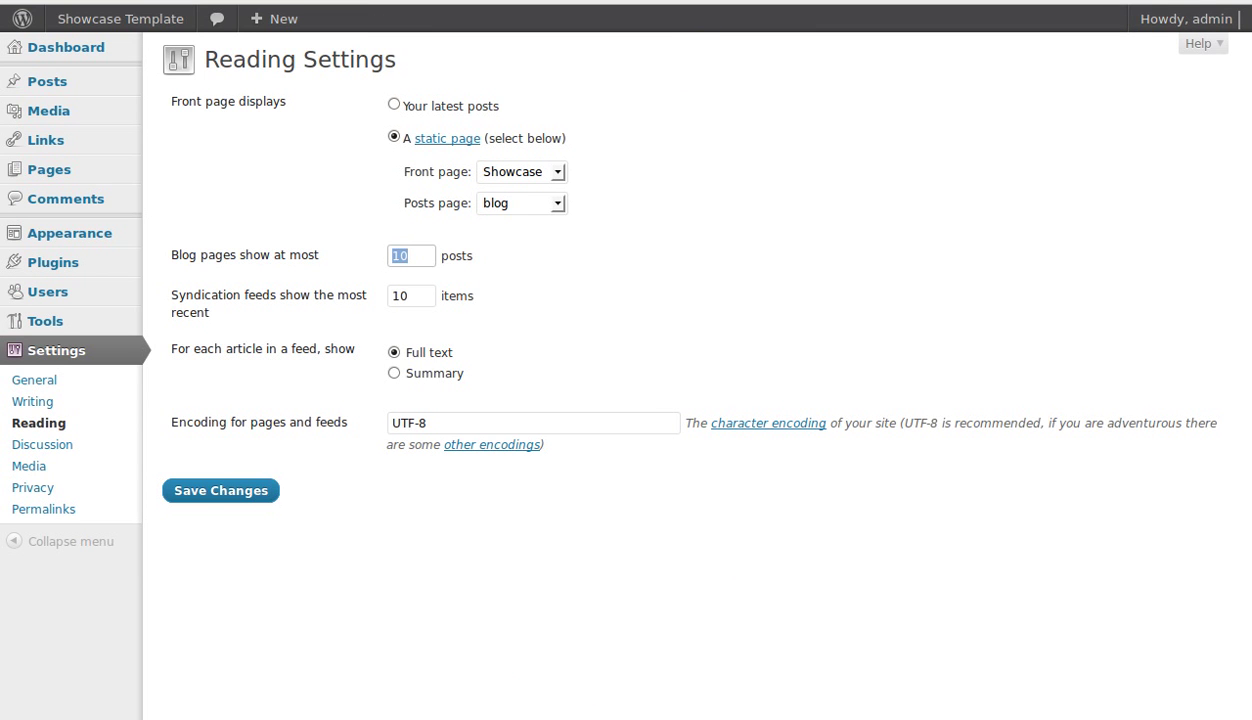
Open the Widgets screen and inspect the Main Sidebar's widgets, the Showcase Sidebar's widgets and the Image Widget's settings.
mouse_move(98, 238)
left_click(181, 258)
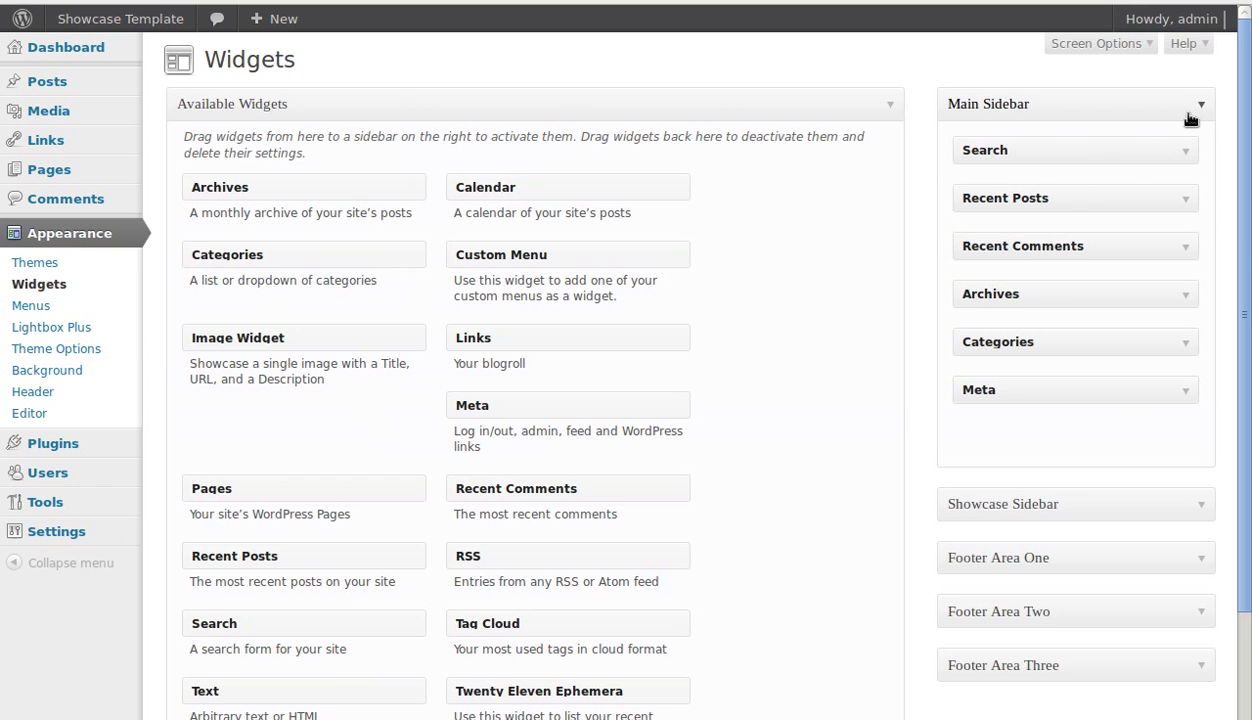
left_click(1201, 108)
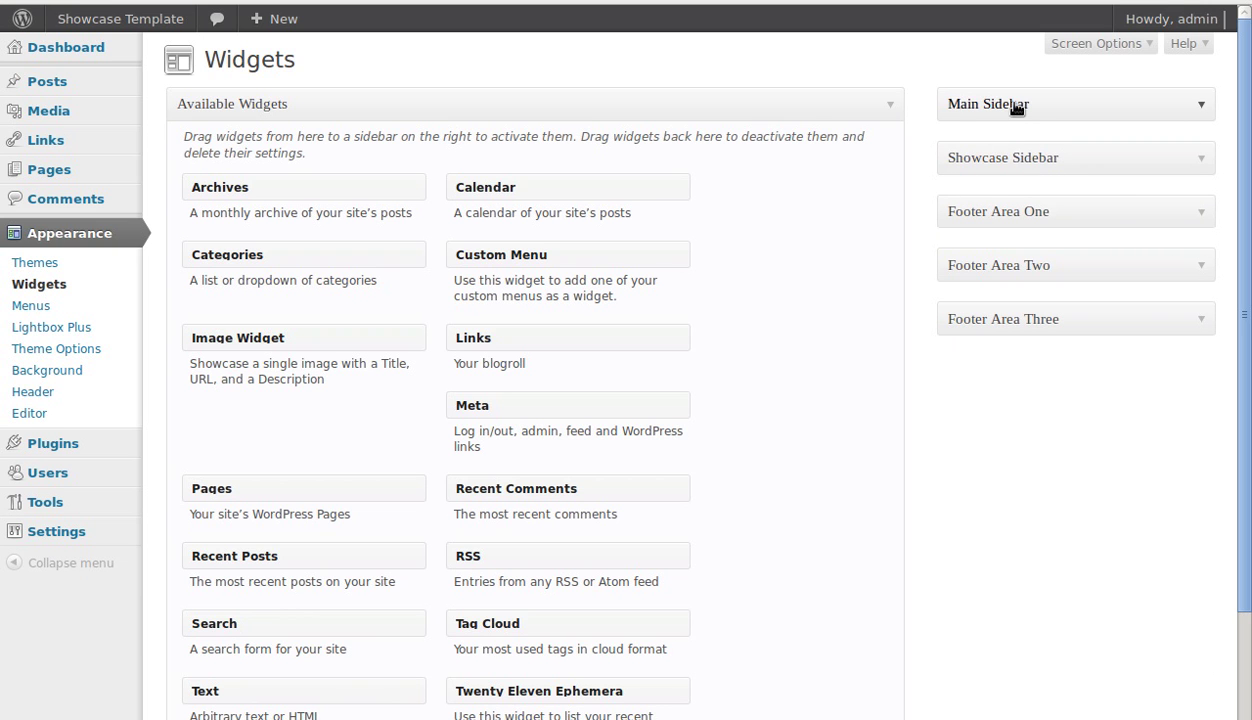
left_click(1201, 160)
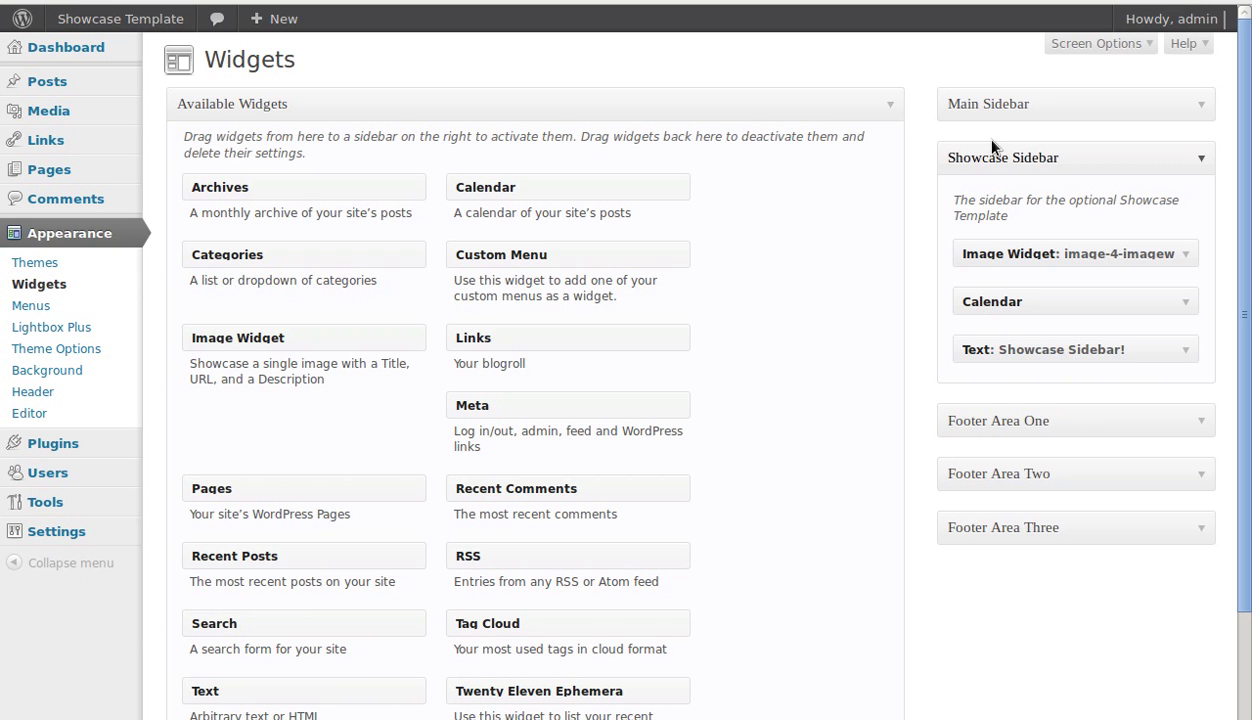
left_click(1204, 109)
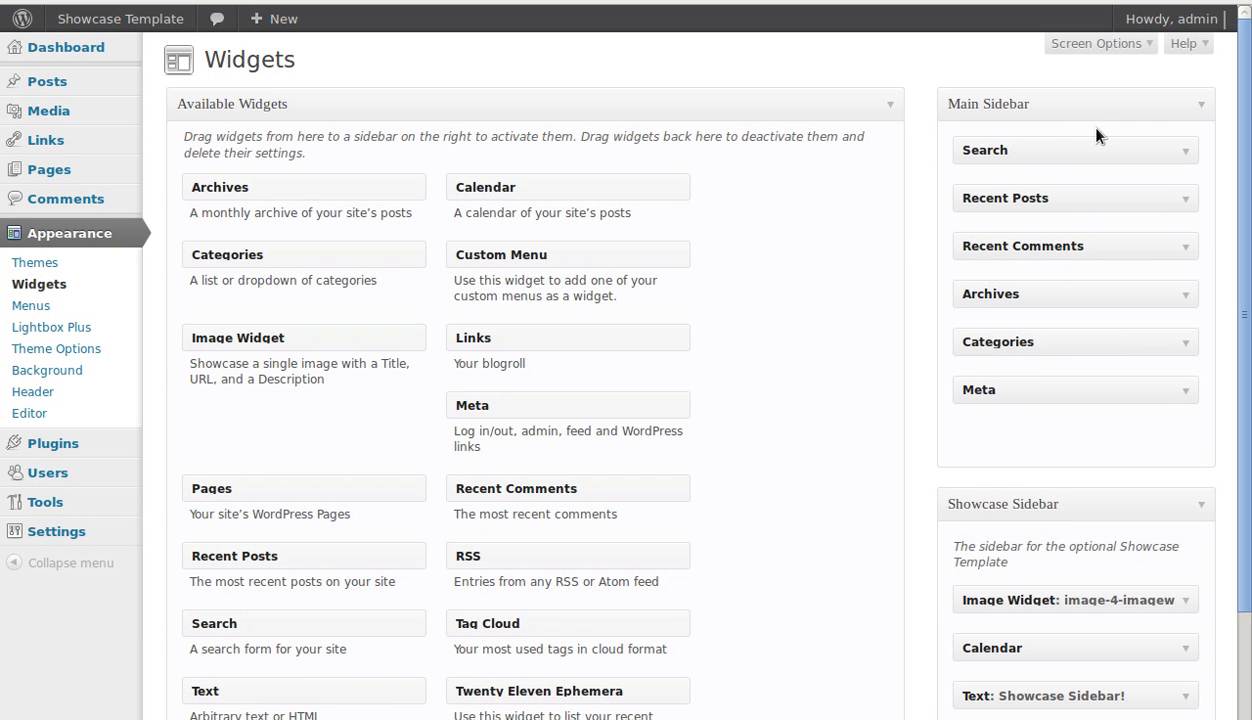
left_click(1203, 109)
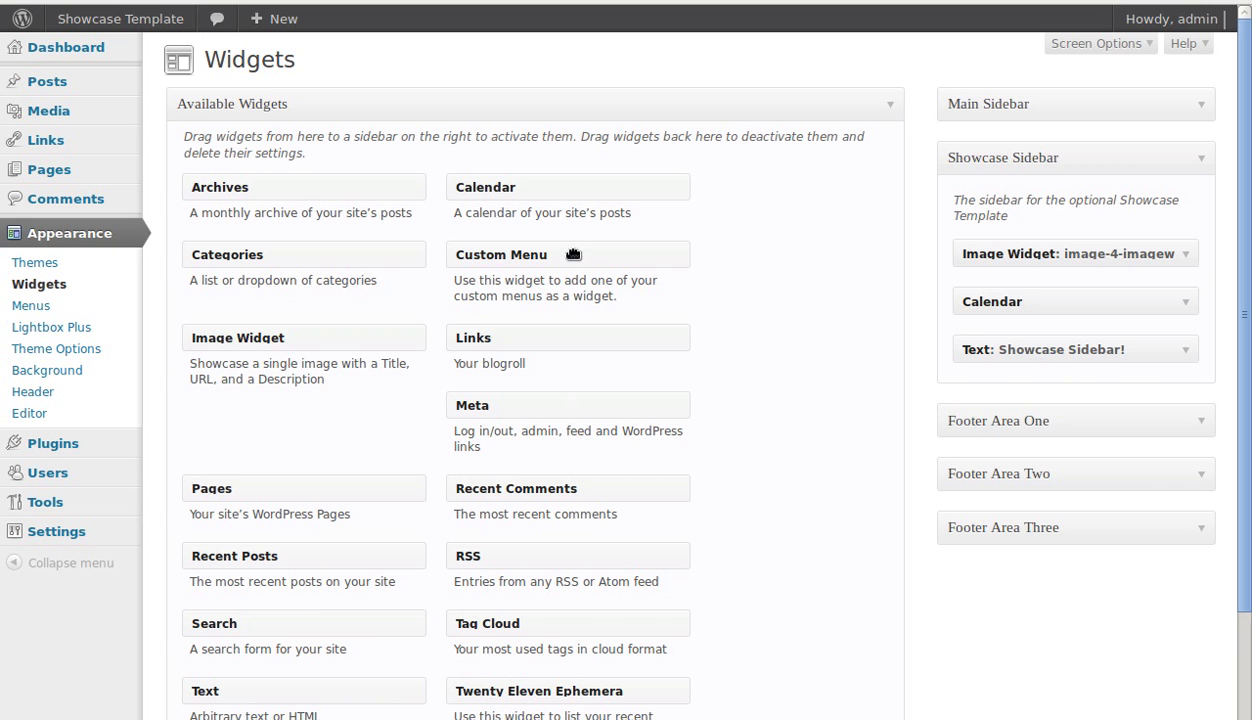
left_click_drag(573, 254, 536, 296)
left_click(1186, 256)
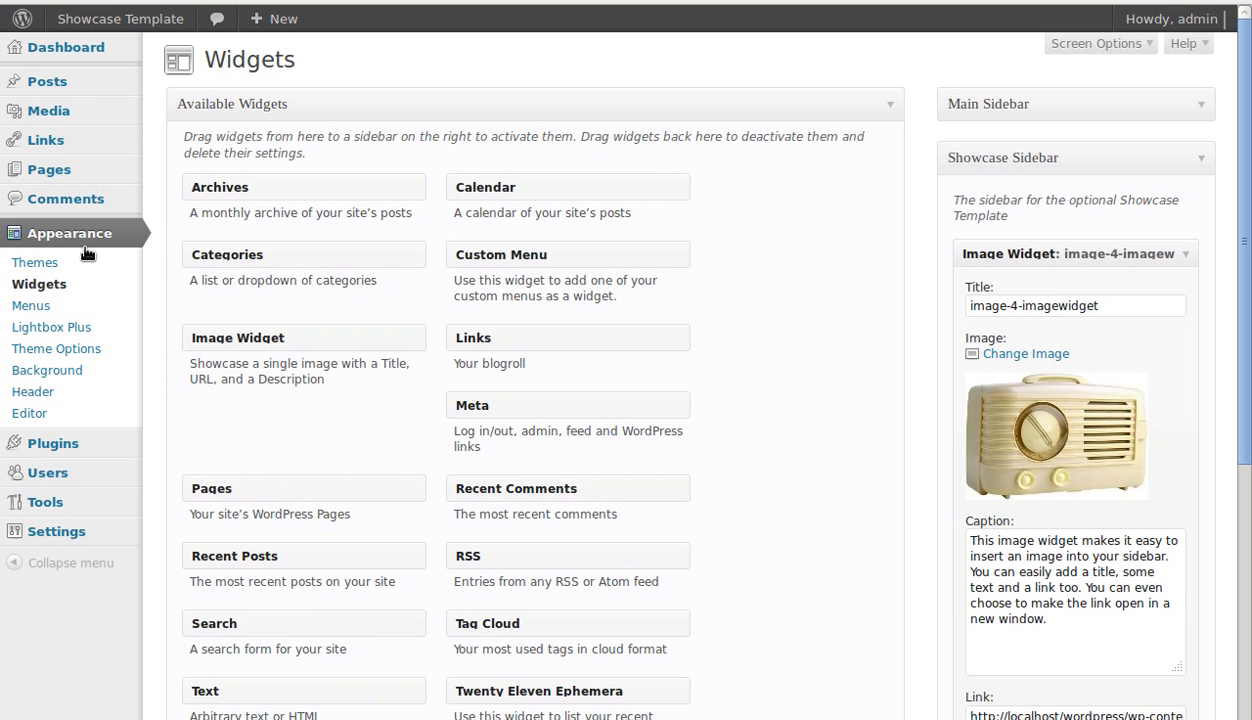
Review the installed plugins and open the search for adding a new plugin.
mouse_move(108, 449)
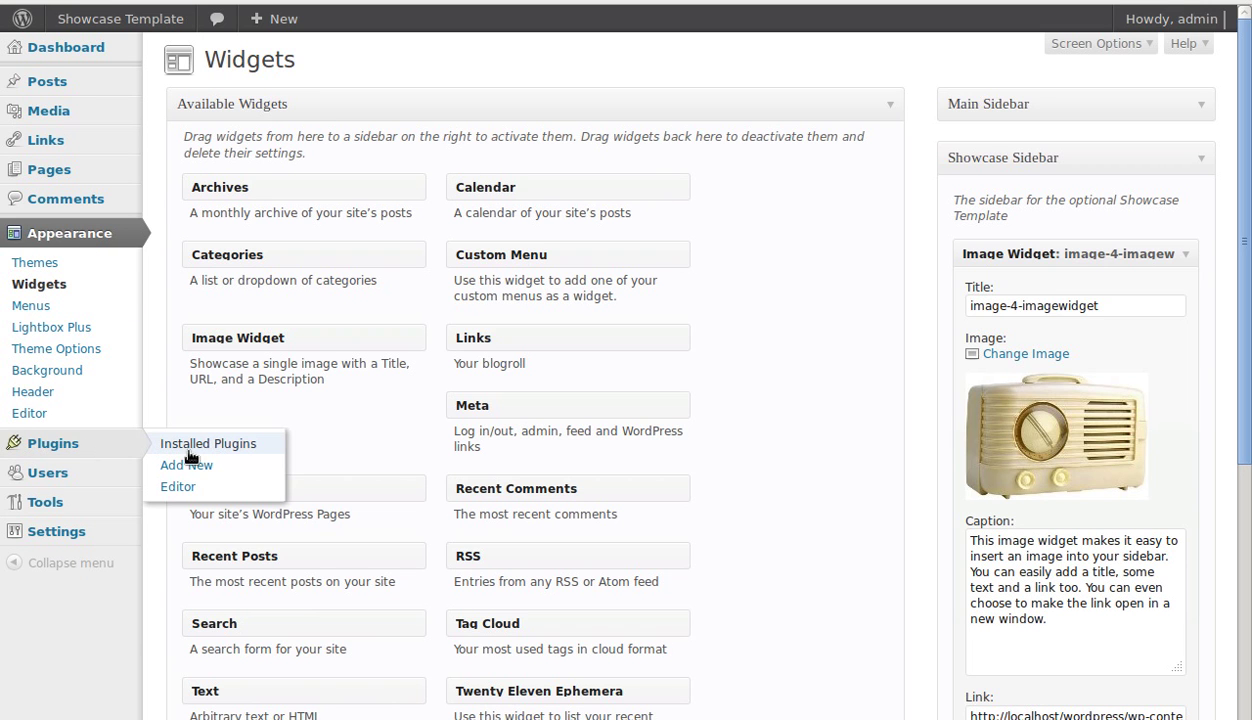
left_click(202, 451)
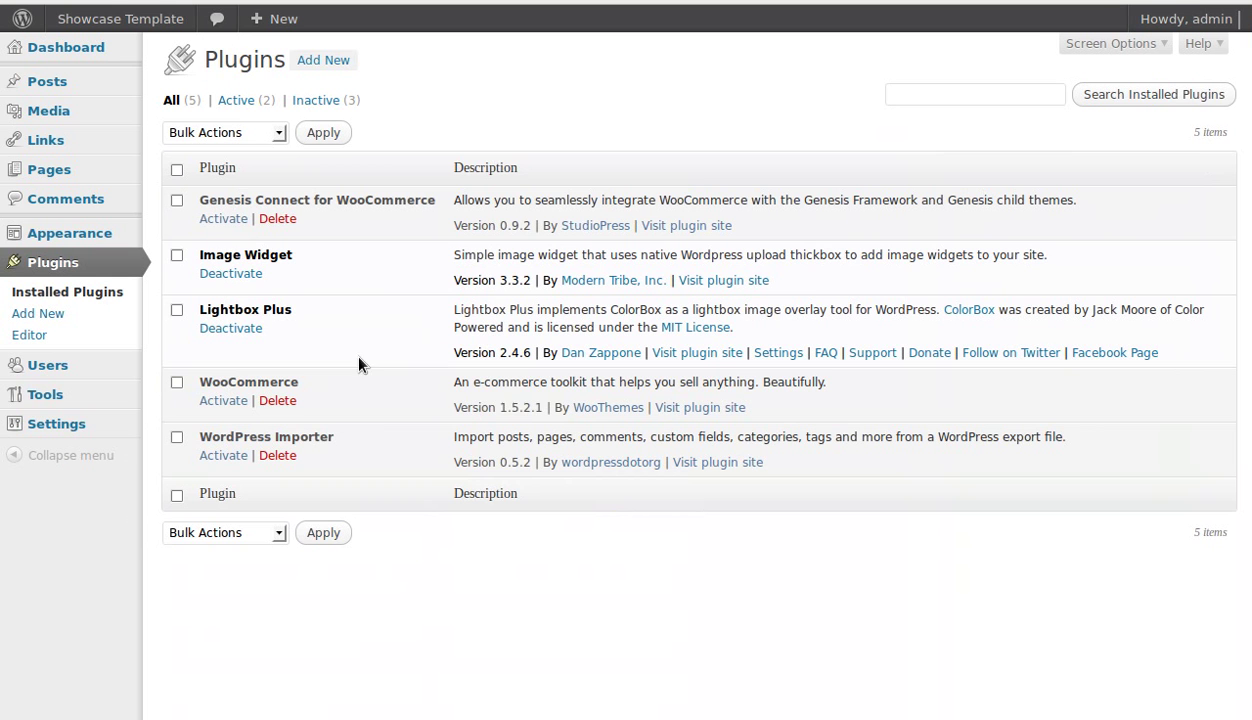
left_click(325, 58)
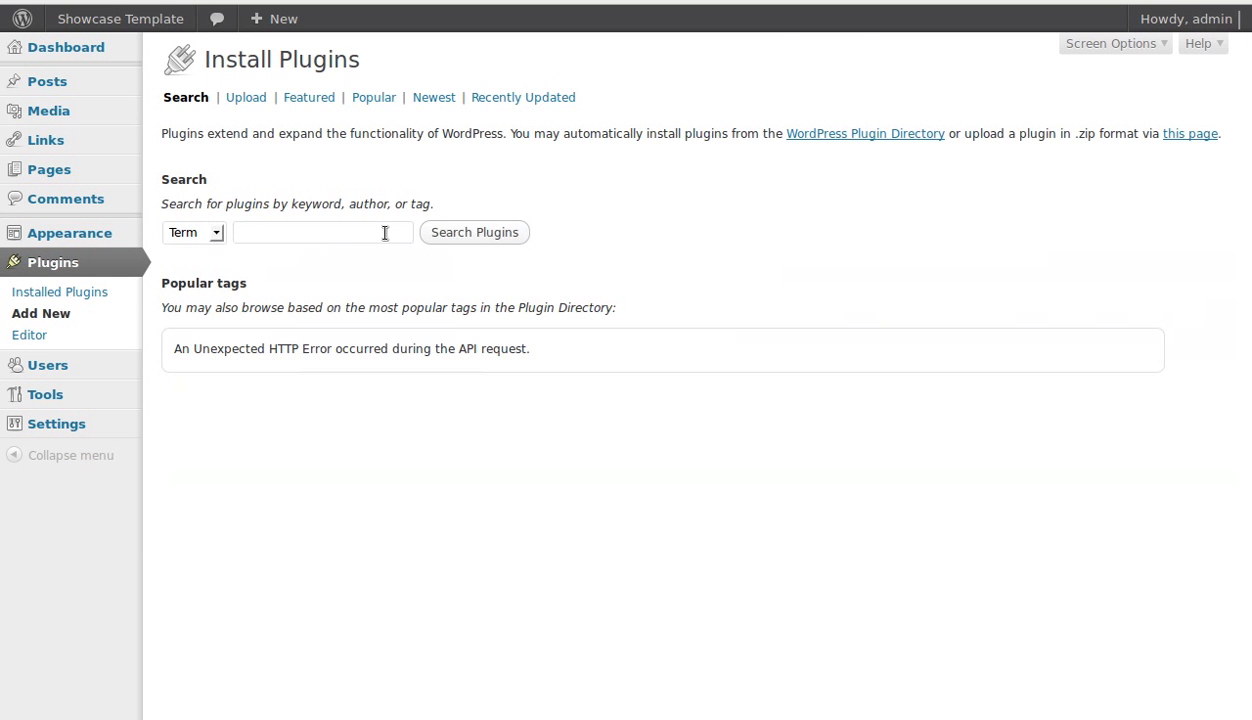
left_click(344, 233)
Return to the Widgets screen and expand the Image Widget in the Showcase Sidebar to view its settings.
mouse_move(90, 374)
mouse_move(84, 240)
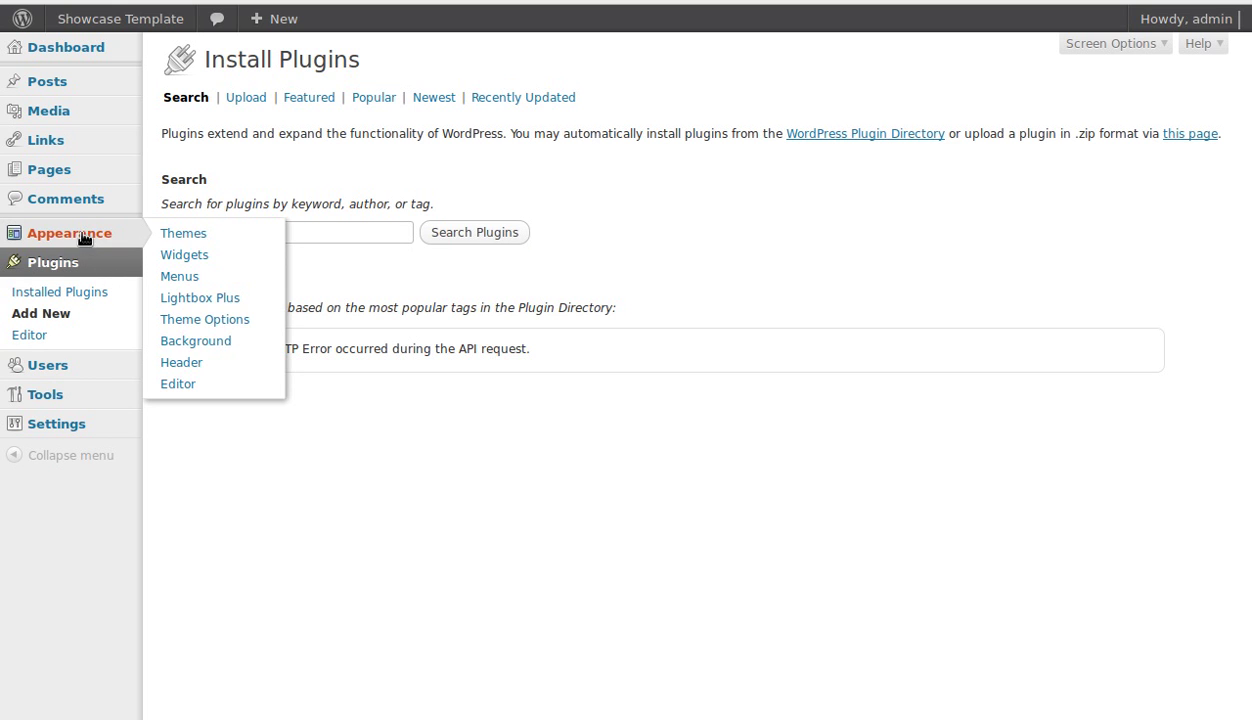
left_click(177, 258)
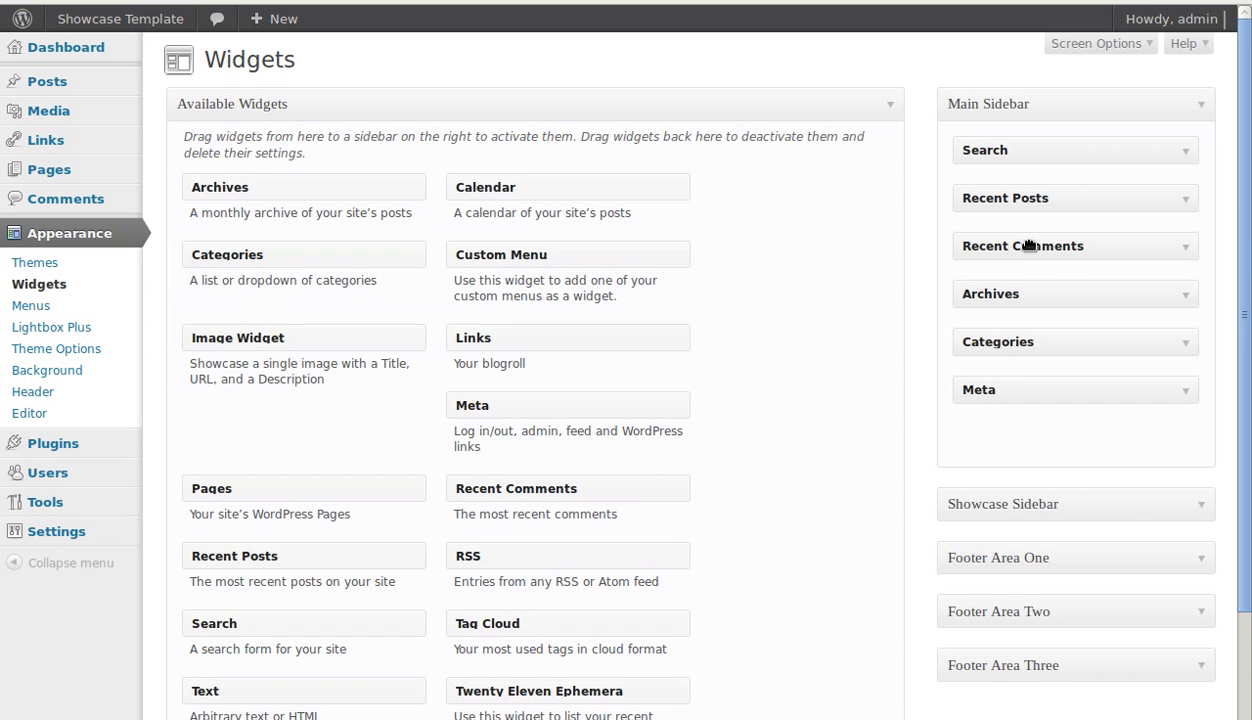
left_click(1170, 503)
scroll(930, 525, "down", 3)
scroll(930, 525, "down", 1)
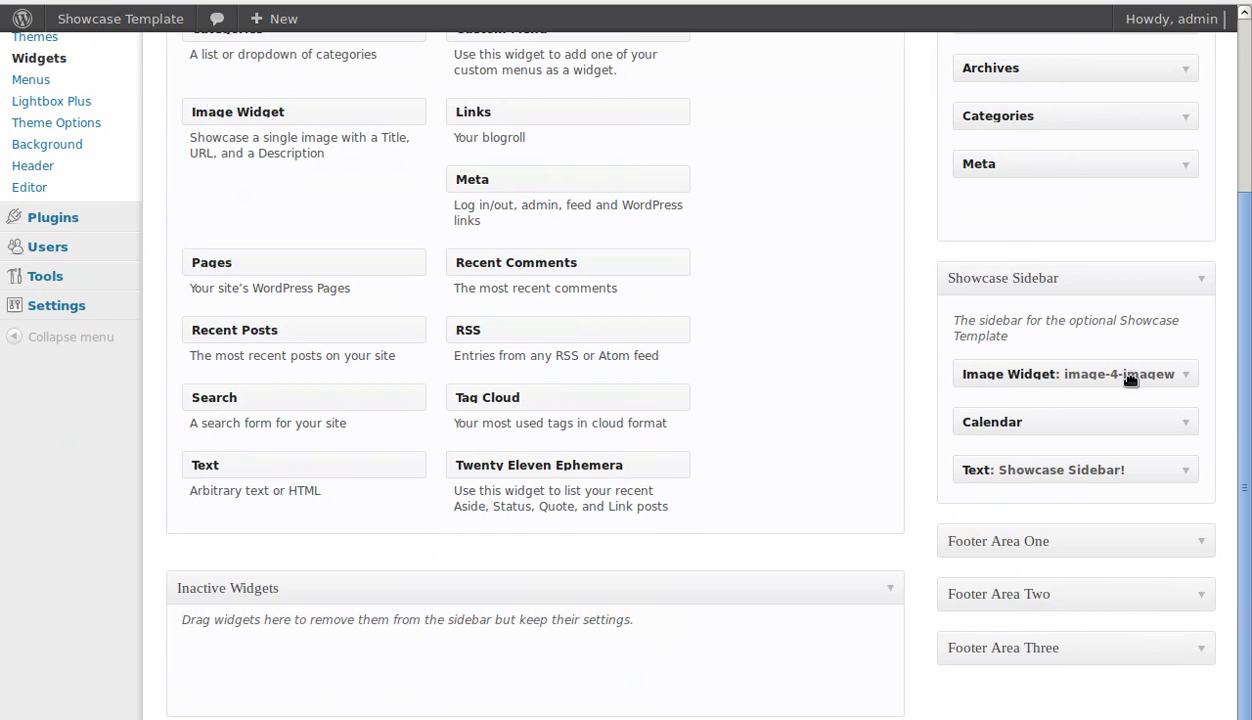
left_click(1186, 376)
scroll(802, 497, "down", 5)
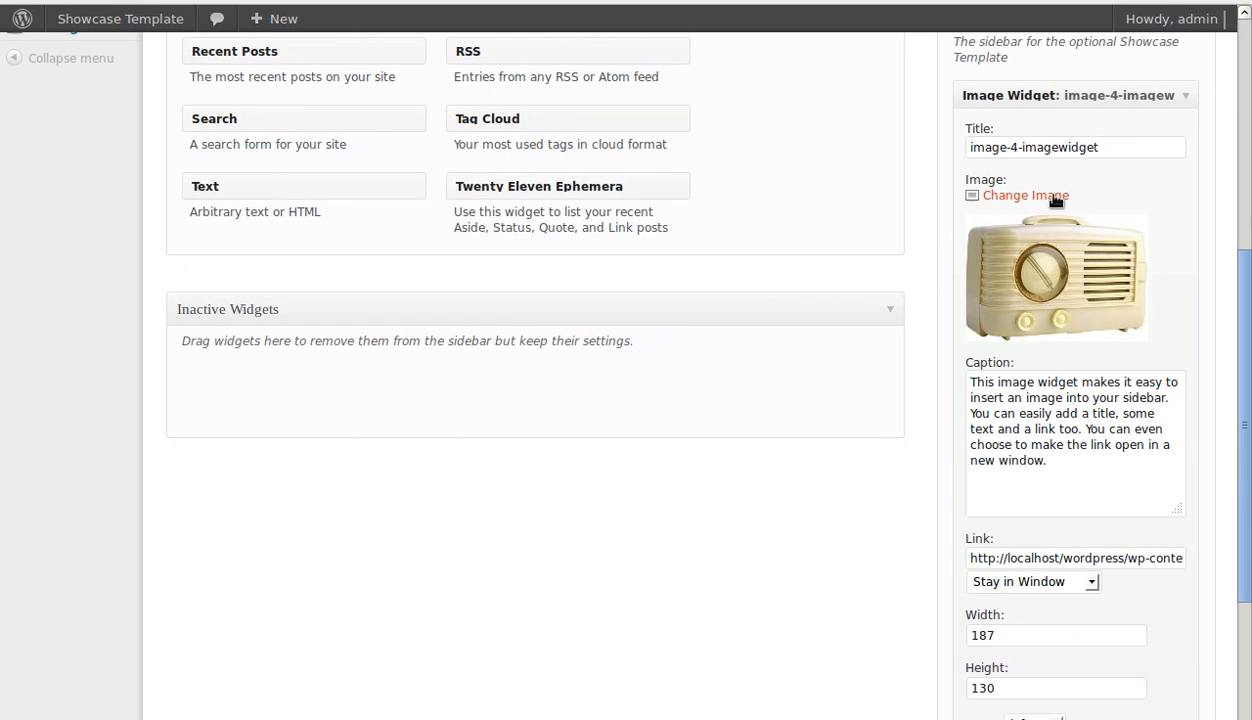
Look at the upload options for changing the Image Widget's image, dismiss them without choosing one, and collapse the Showcase Sidebar.
left_click(1005, 196)
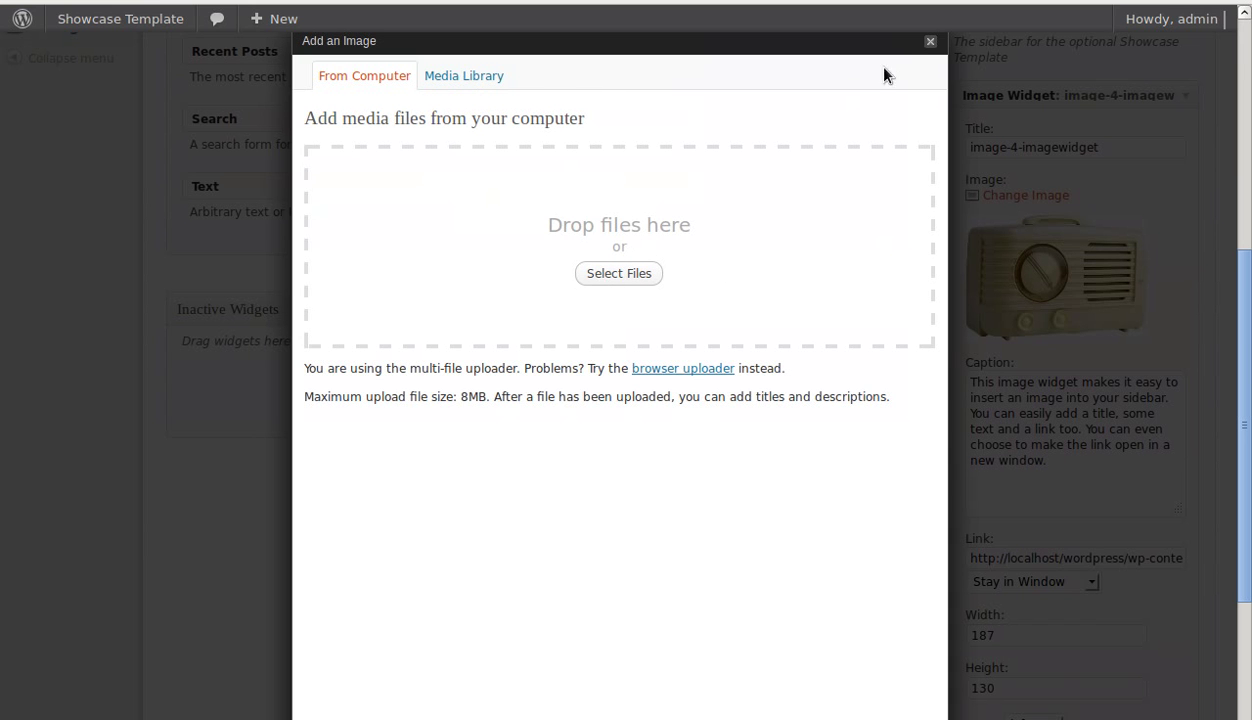
left_click(929, 44)
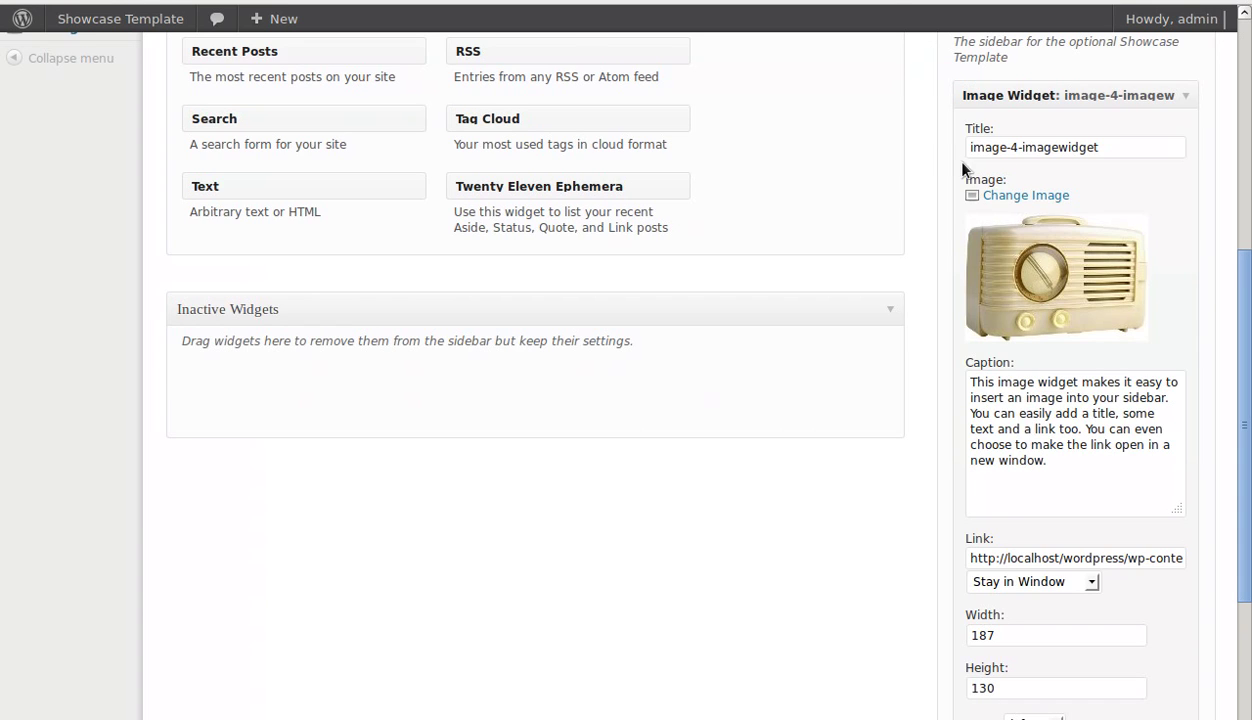
scroll(1016, 511, "up", 4)
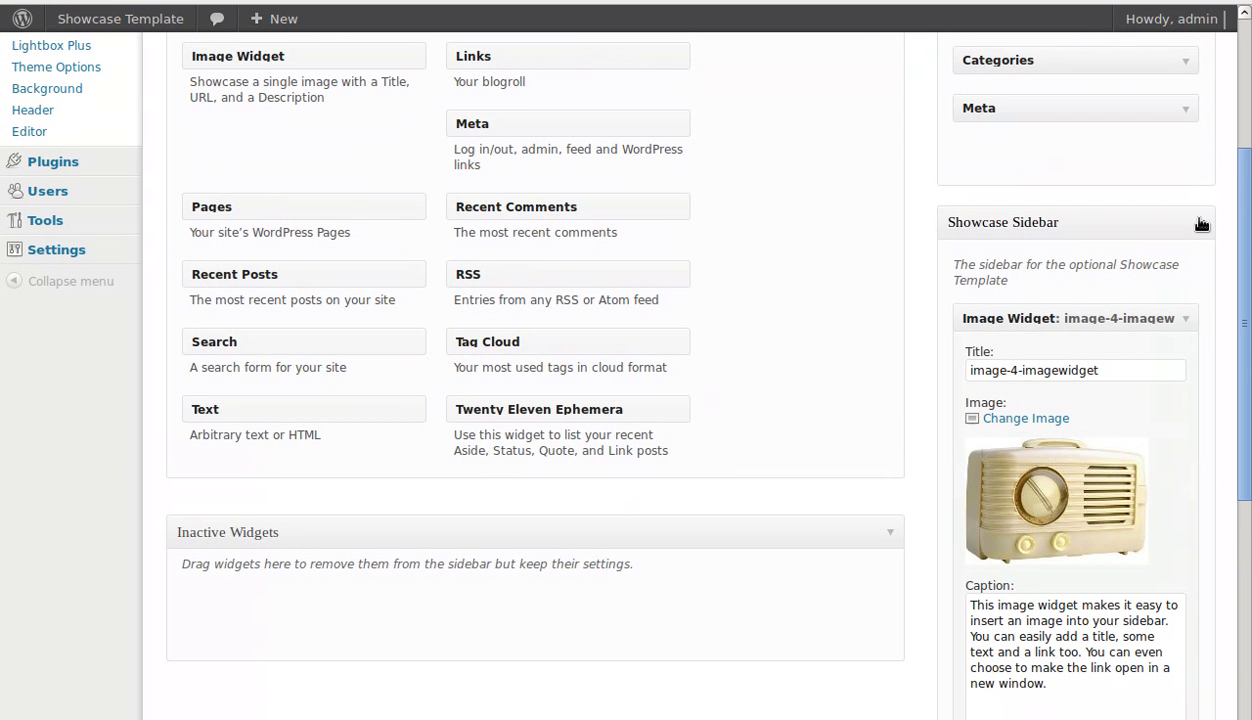
left_click(1200, 225)
Review the Showcase page's featured post, recent post and sidebar image widget.
scroll(787, 490, "up", 4)
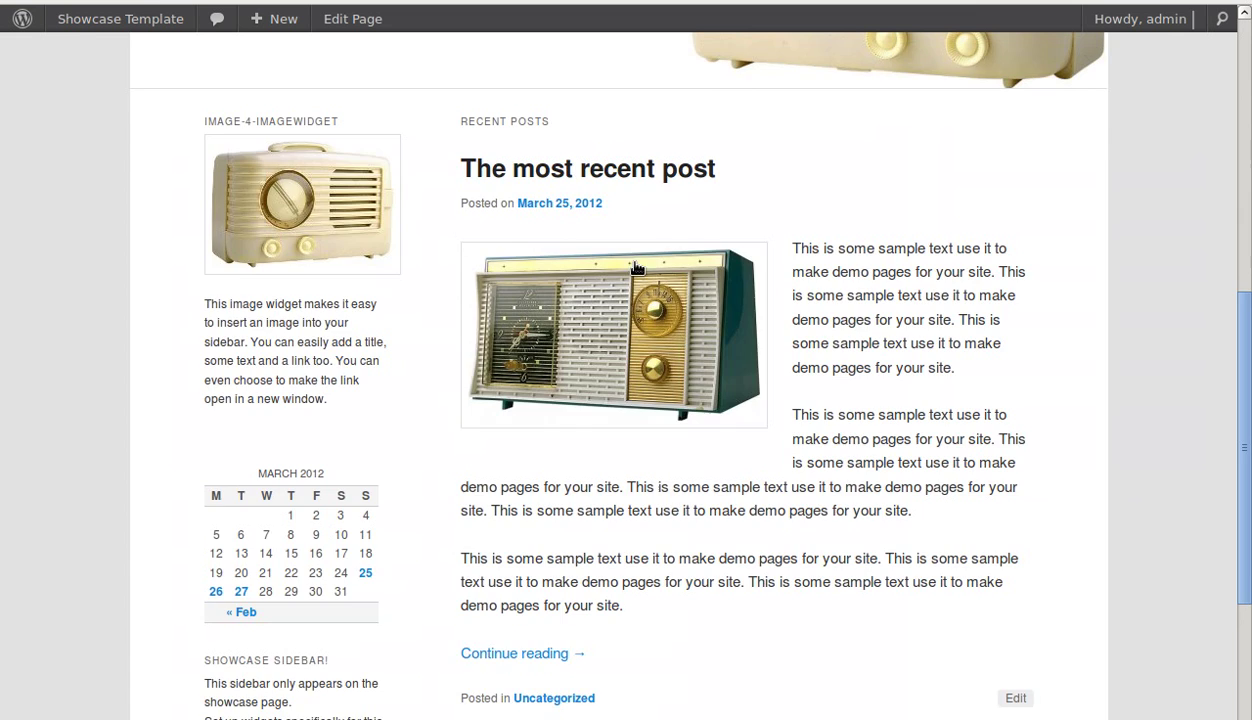
scroll(890, 394, "up", 5)
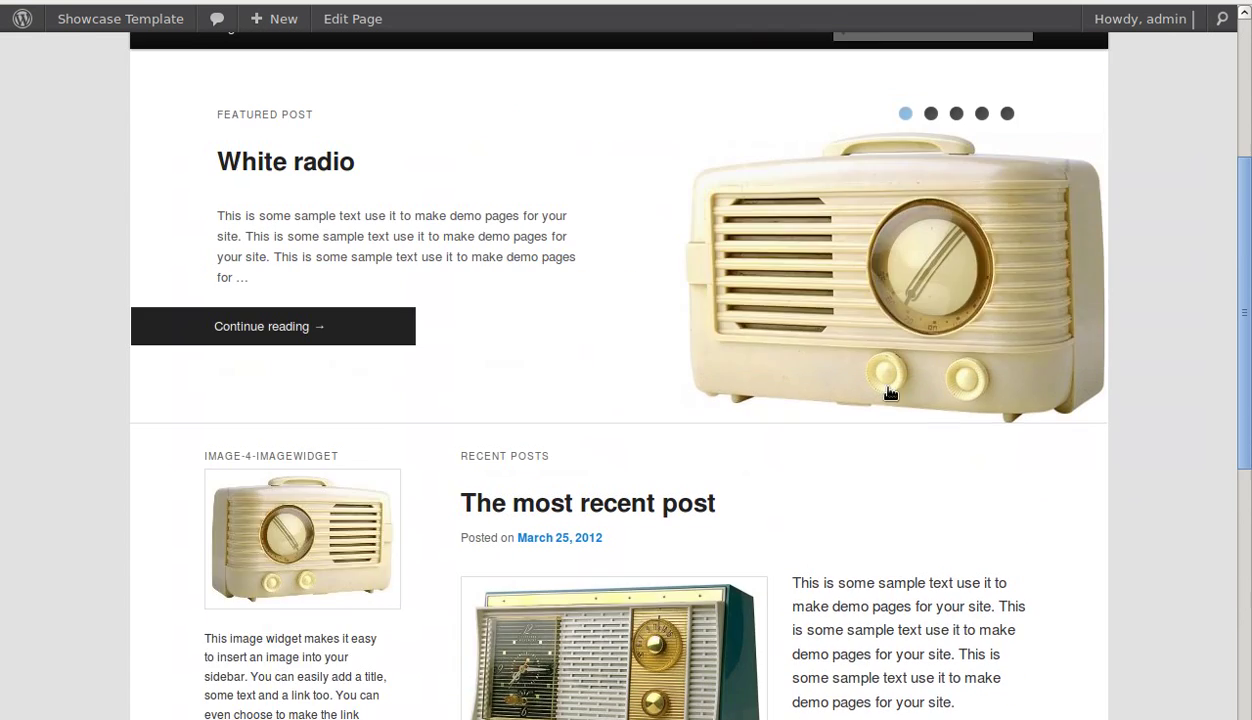
scroll(891, 394, "down", 3)
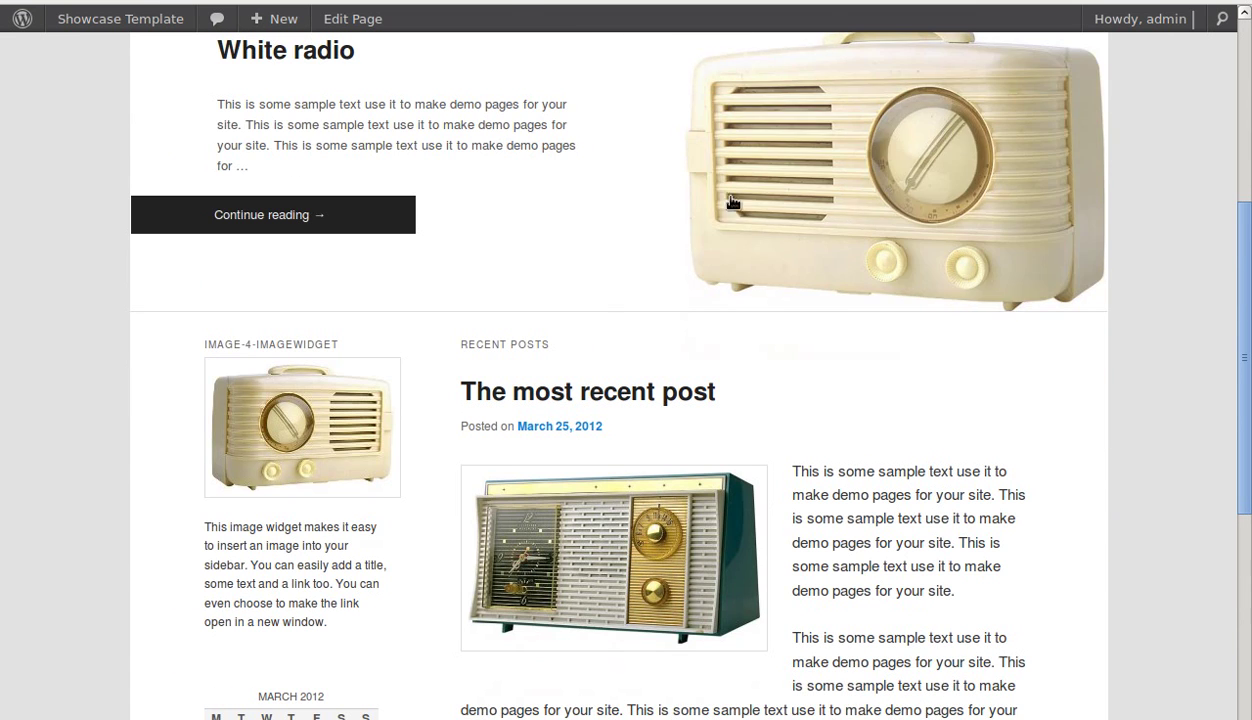
scroll(595, 377, "up", 2)
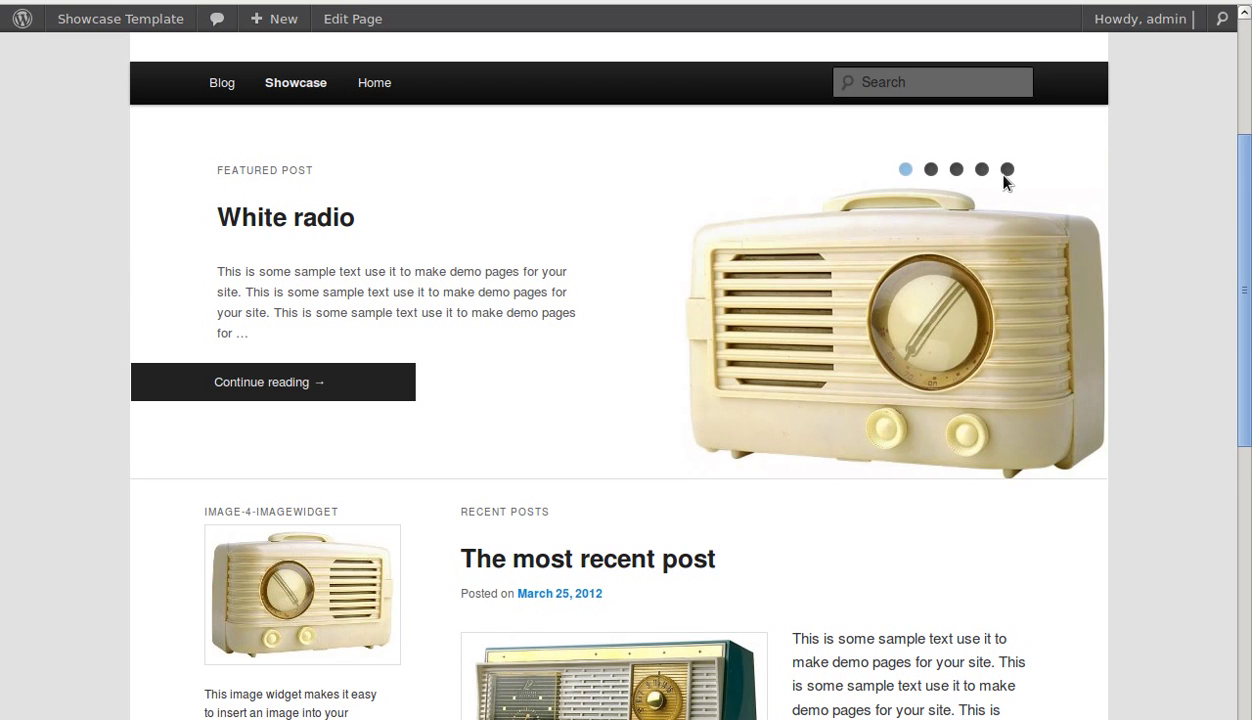
Browse the featured post slider to the third slide and back to the first, and switch to the image viewer's summary slide.
left_click(931, 170)
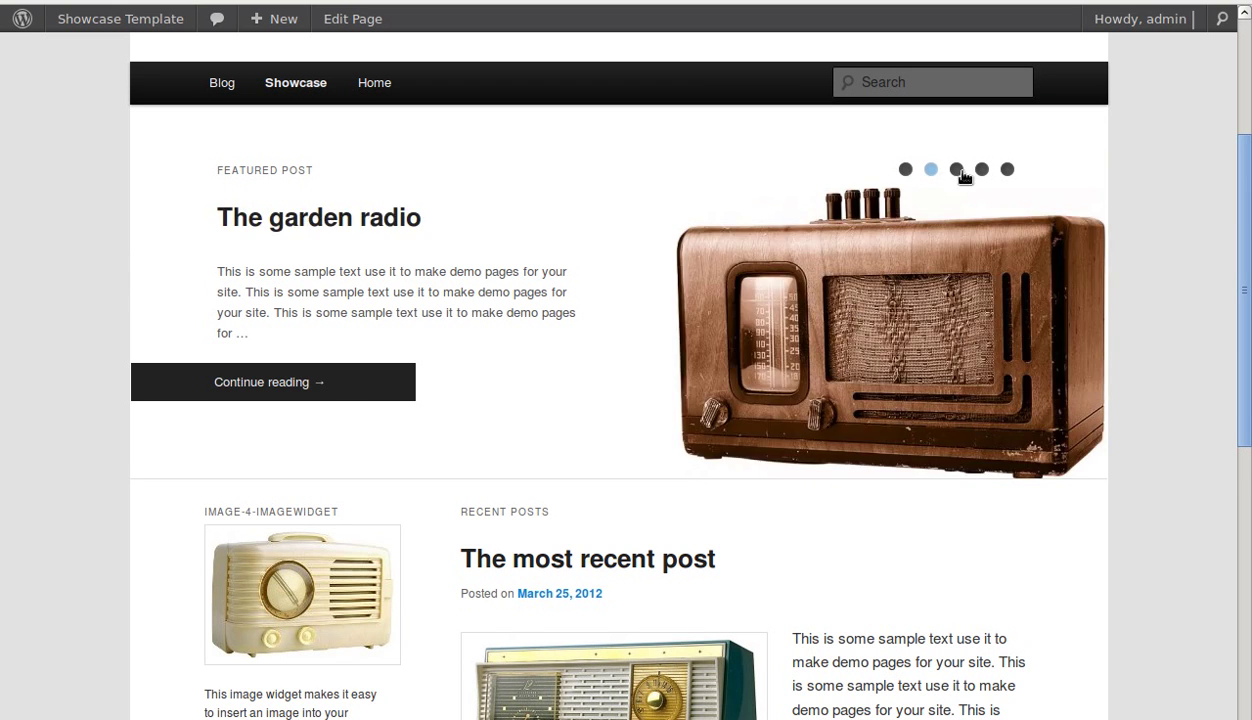
left_click(956, 170)
left_click(931, 170)
left_click(905, 170)
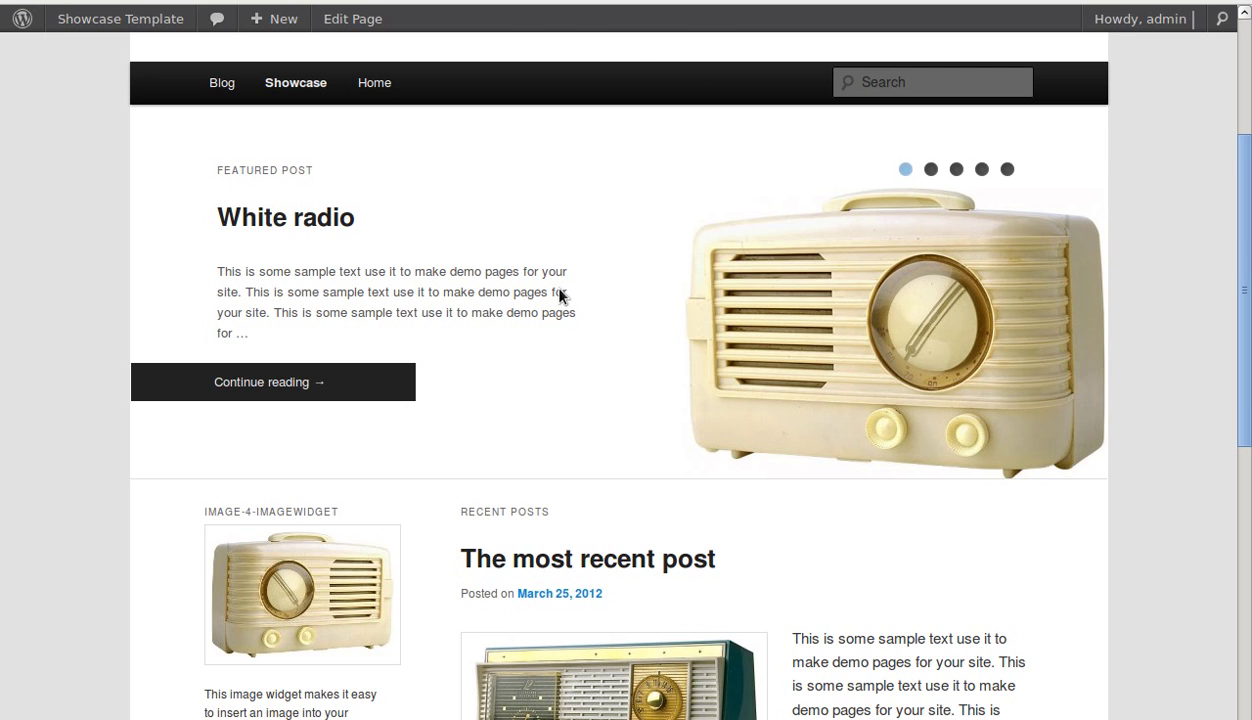
scroll(546, 291, "up", 3)
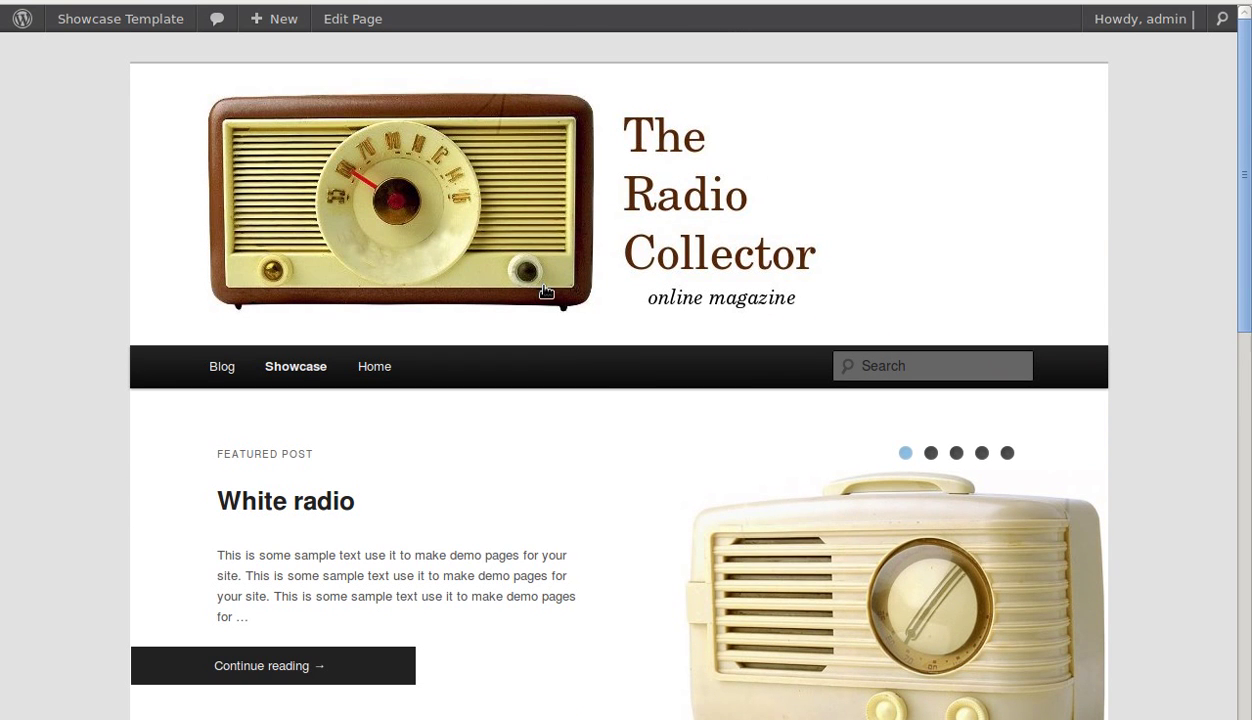
key("alt+Tab")
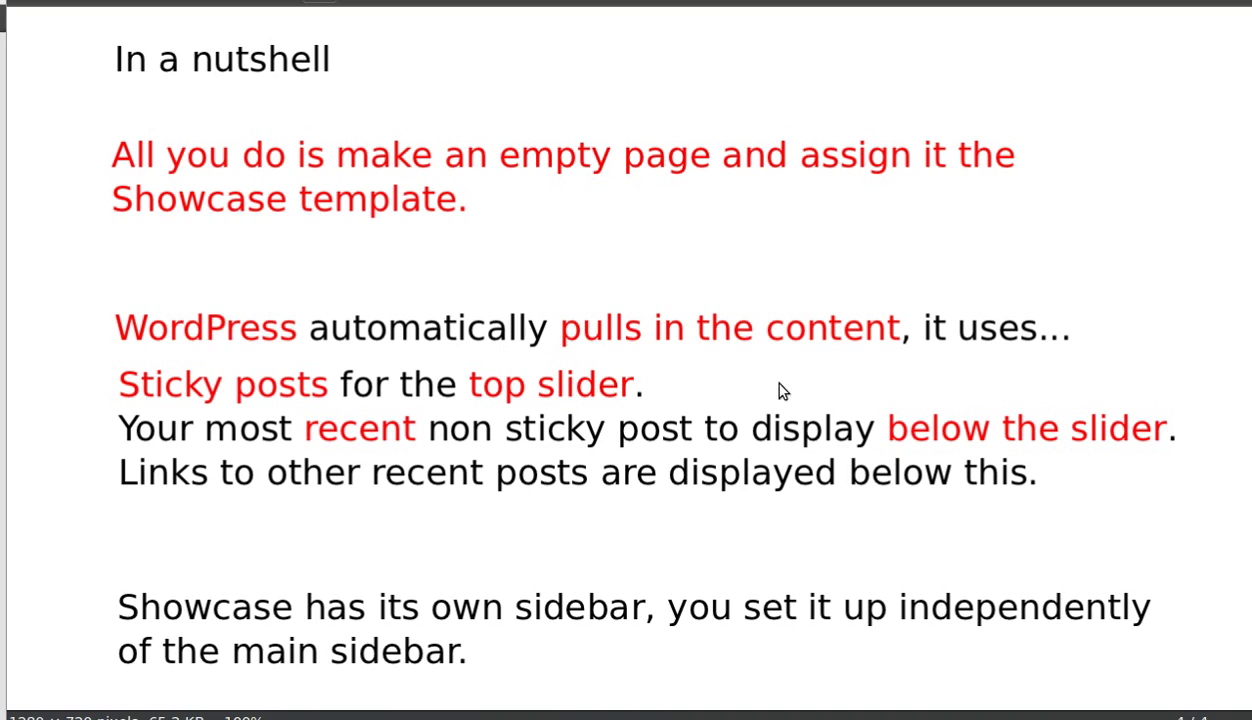